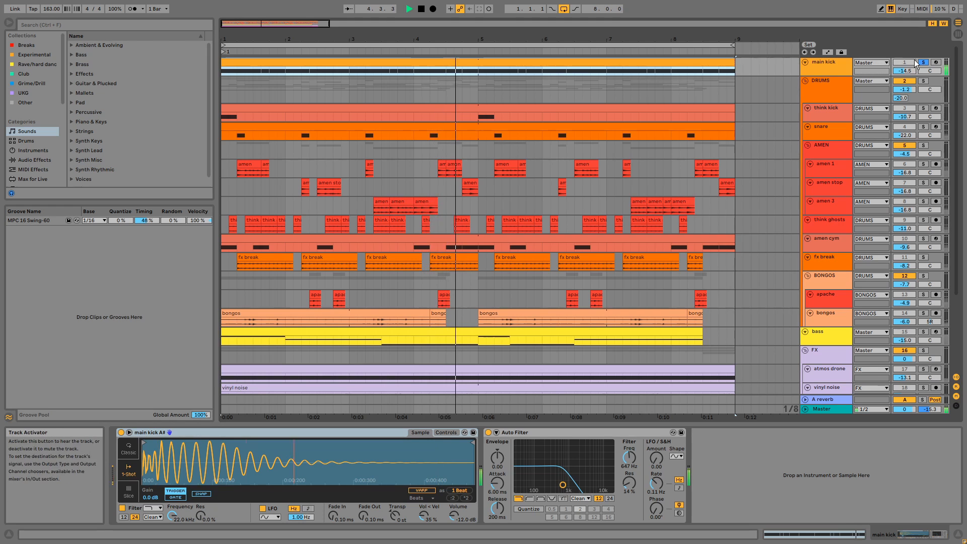
Step: Turn off solo on the main kick track and stop playback
left_click(923, 63)
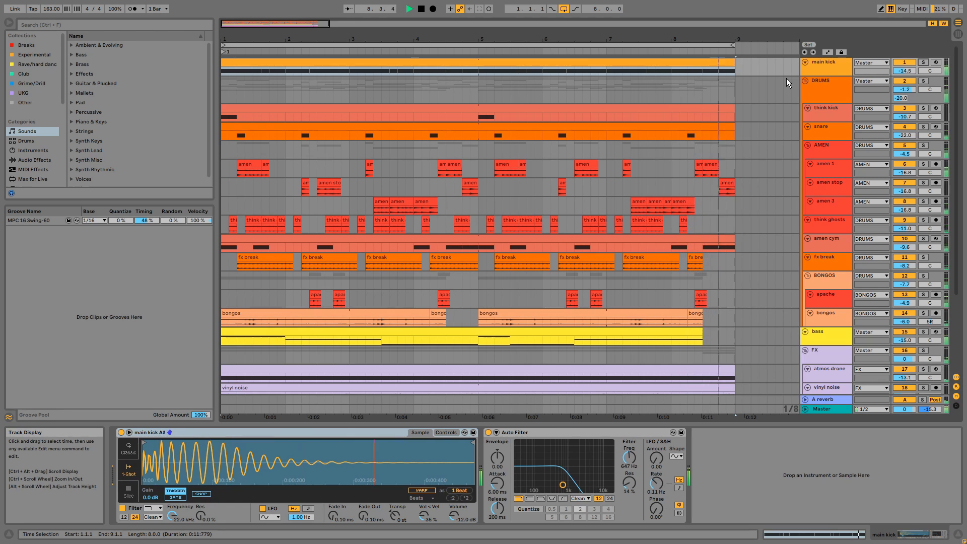
key("space")
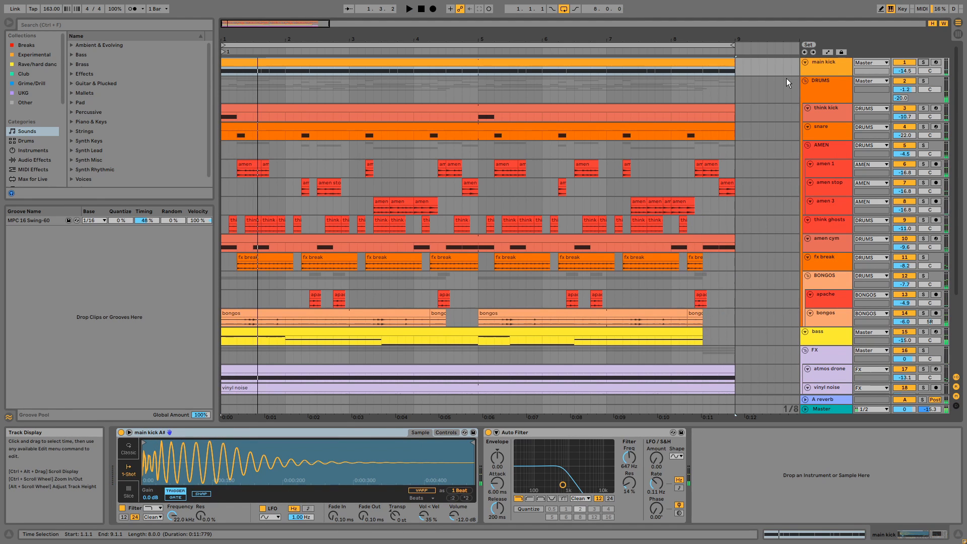
Step: Audition the DRUMS group in solo, and turn its solo off
left_click(922, 82)
left_click(624, 108)
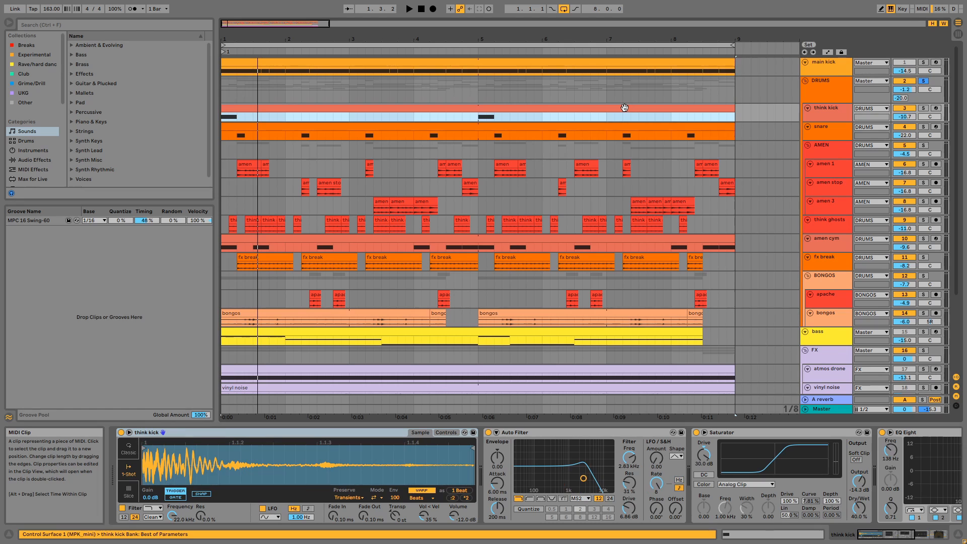
key("space")
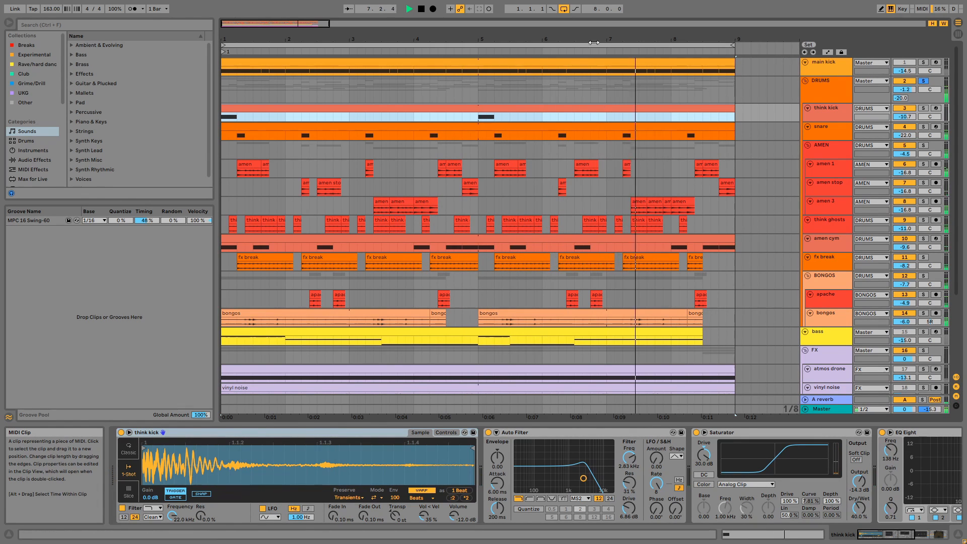
left_click(921, 81)
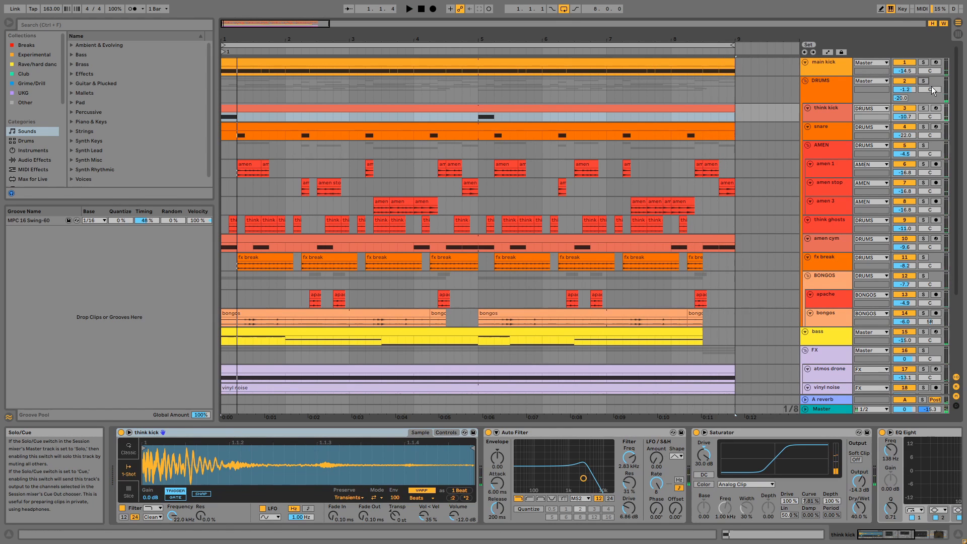
Step: Solo the think kick track, select its MIDI clip and play it briefly
left_click(924, 108)
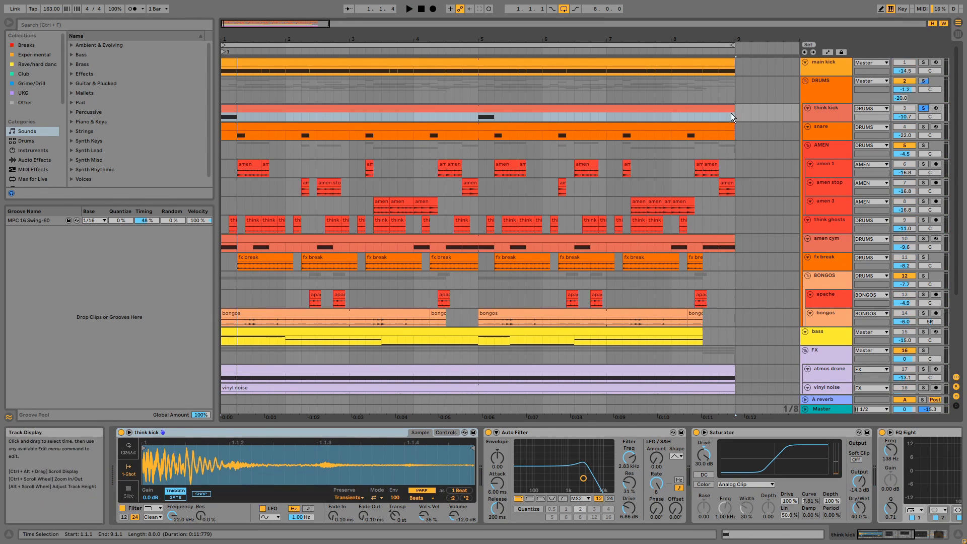
left_click(727, 111)
key("space")
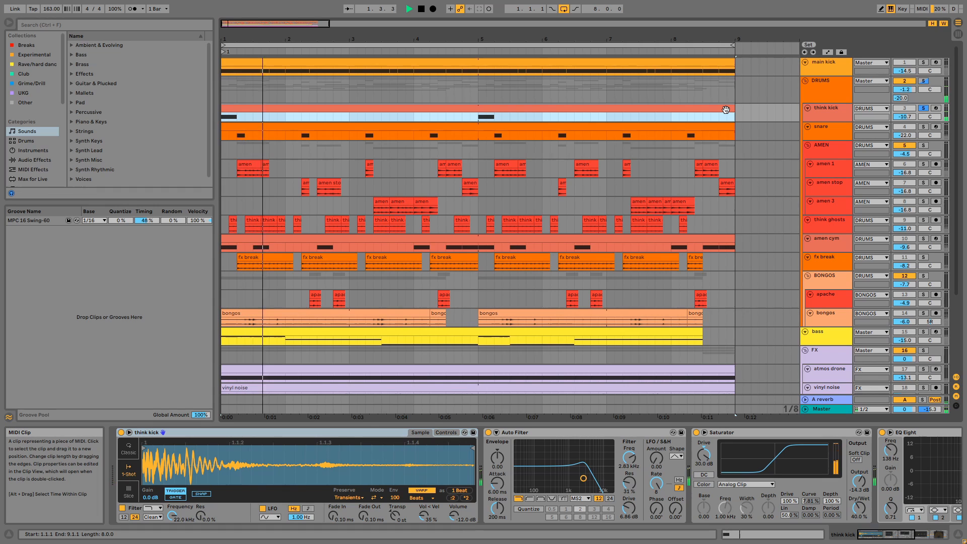
key("space")
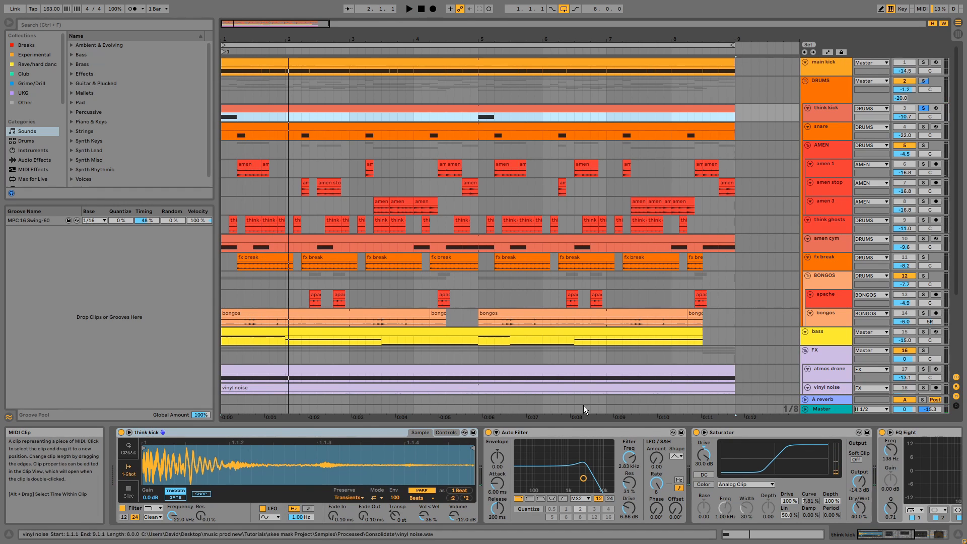
Step: Examine the think kick's effect chain from Auto Filter and Saturator through EQ Eight to Echo, undoing the trial filter change
left_click(581, 441)
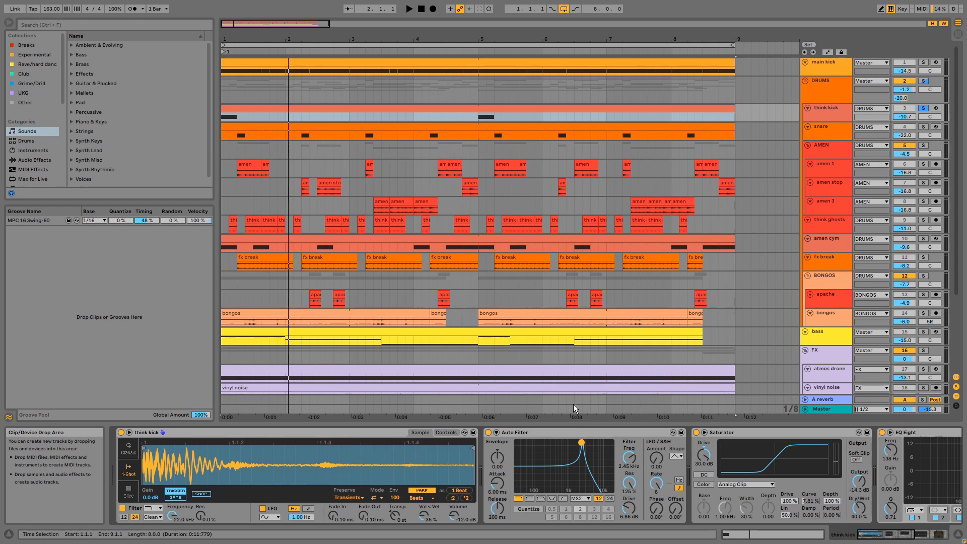
key("ctrl+z")
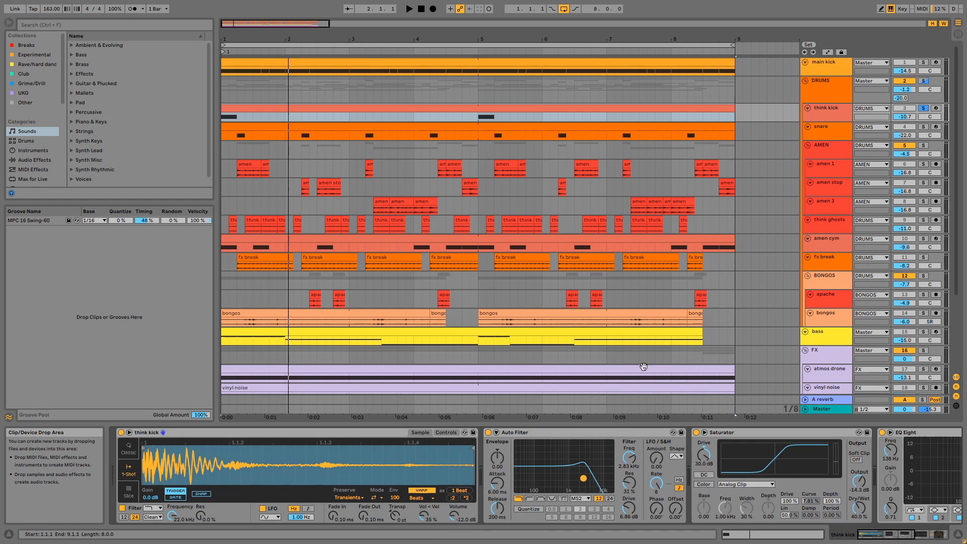
left_click(744, 434)
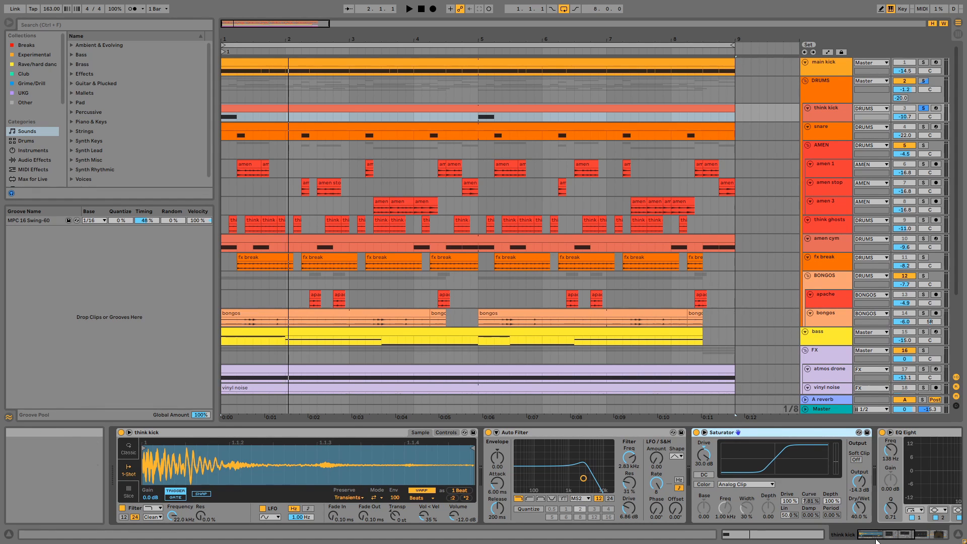
left_click_drag(875, 539, 912, 538)
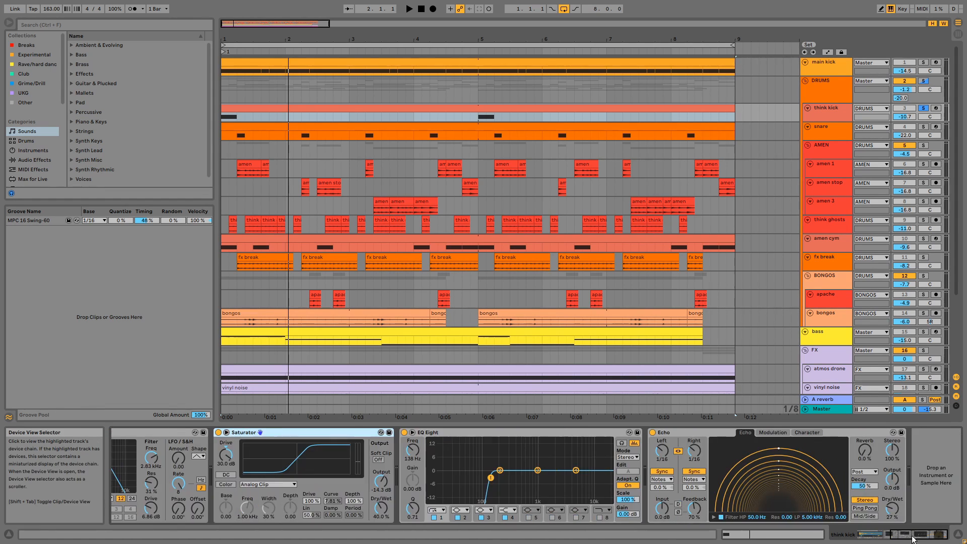
left_click(684, 433)
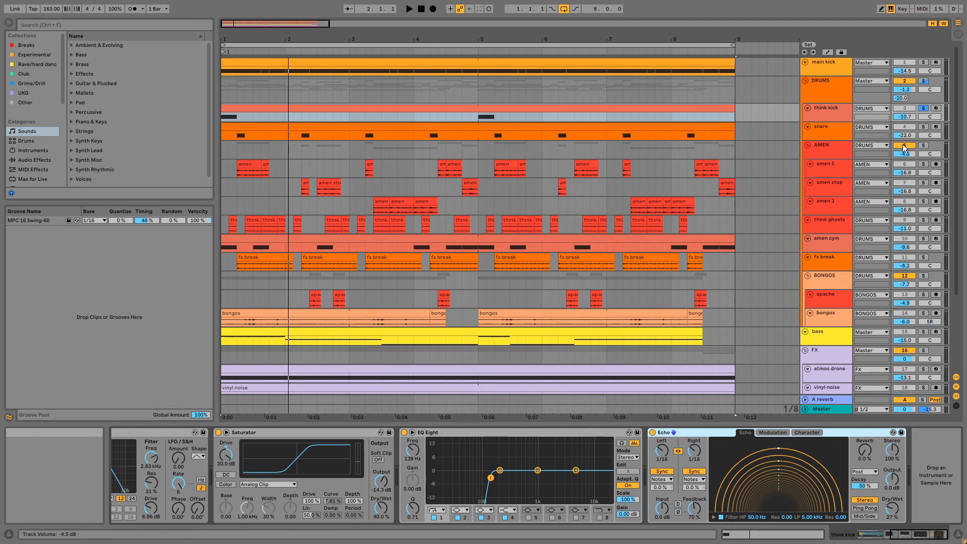
Step: Audition the snare track in solo, turn its solo off, and examine its Auto Filter and Saturator
left_click(923, 126)
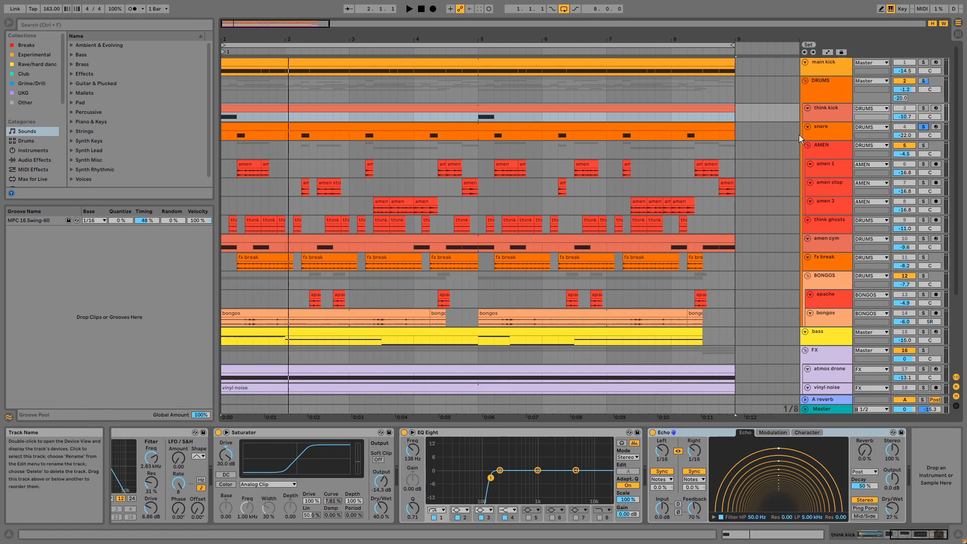
left_click(726, 129)
key("space")
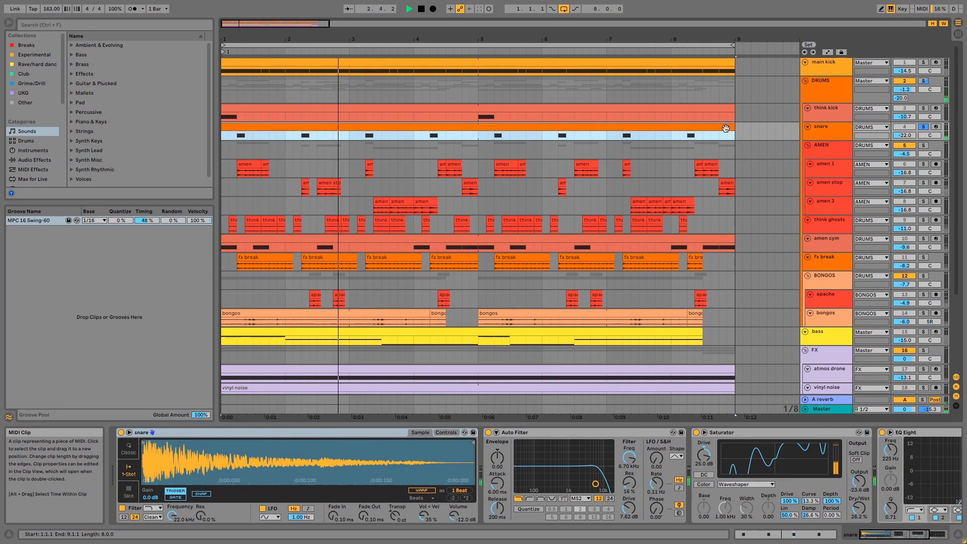
left_click(923, 126)
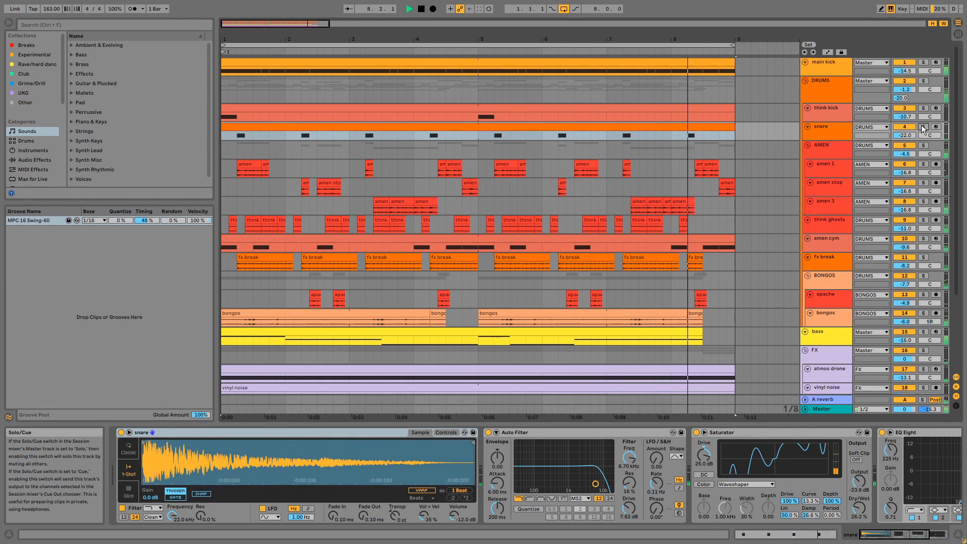
key("space")
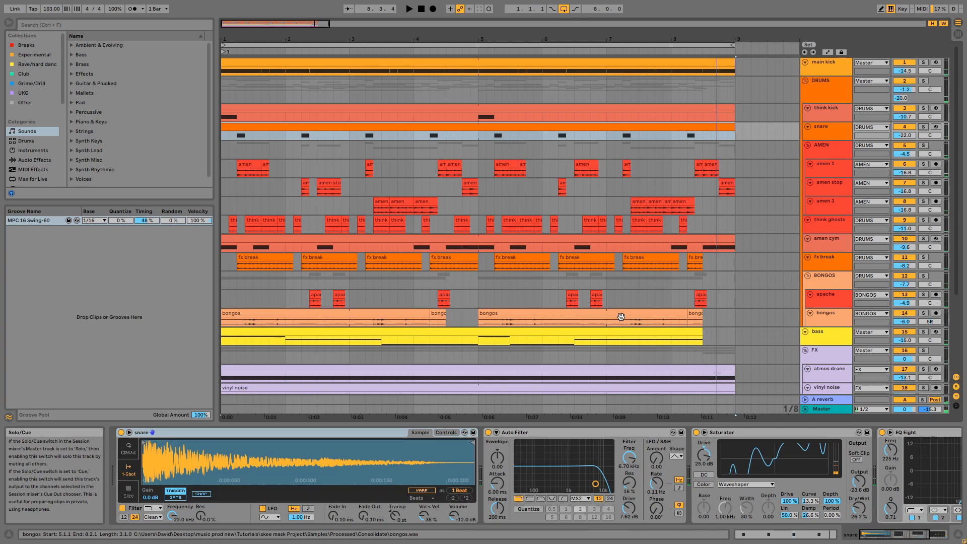
left_click(533, 434)
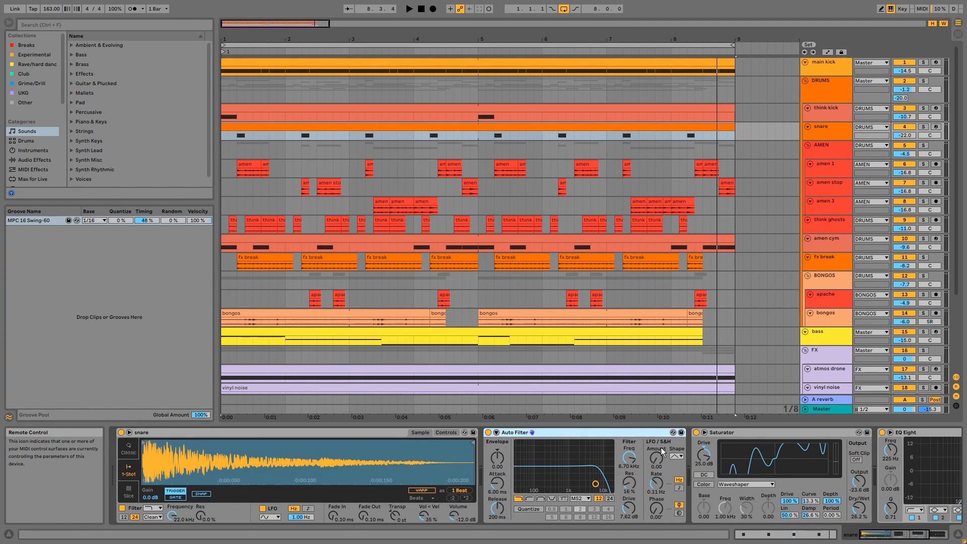
left_click(733, 434)
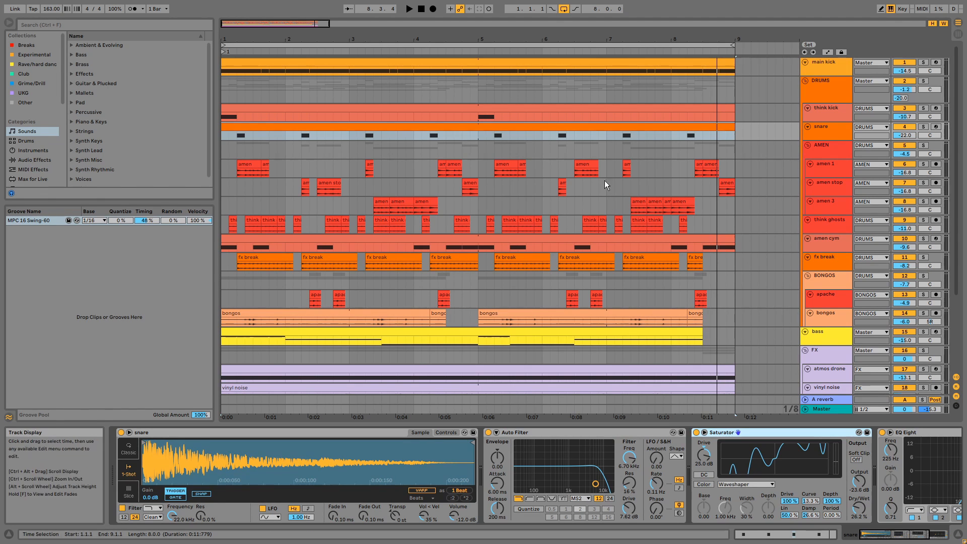
Step: Solo the AMEN group and play it from locator 1, turning solo off and stopping playback after listening
left_click(626, 164)
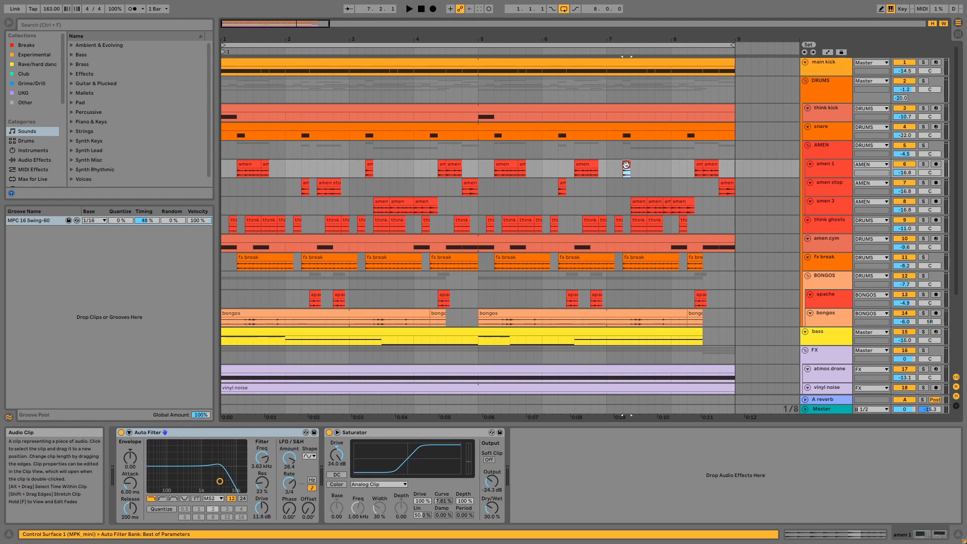
left_click(925, 145)
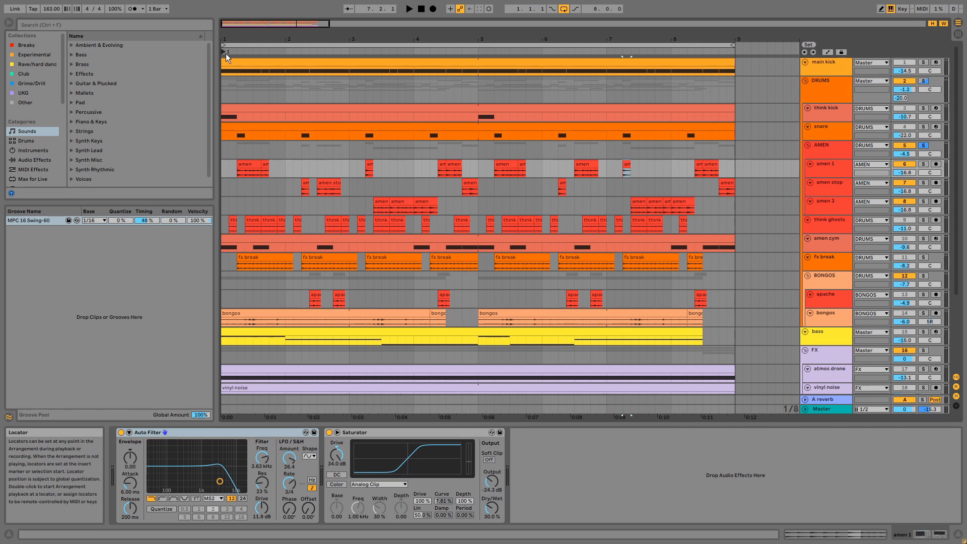
double_click(226, 54)
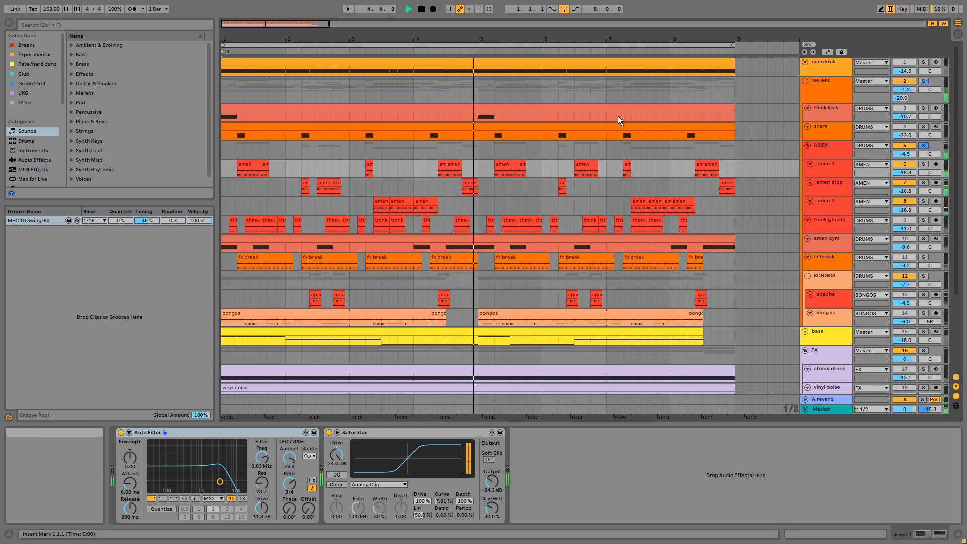
left_click(922, 145)
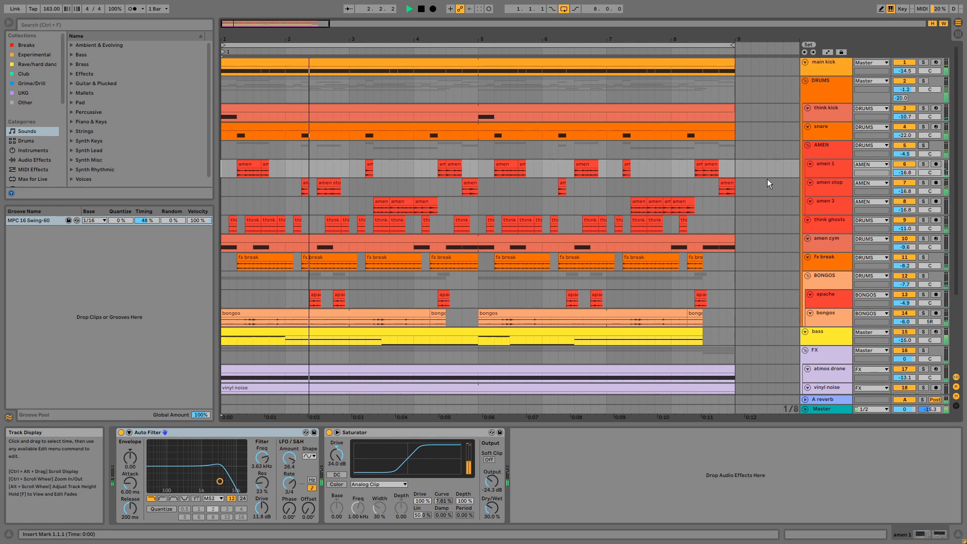
key("space")
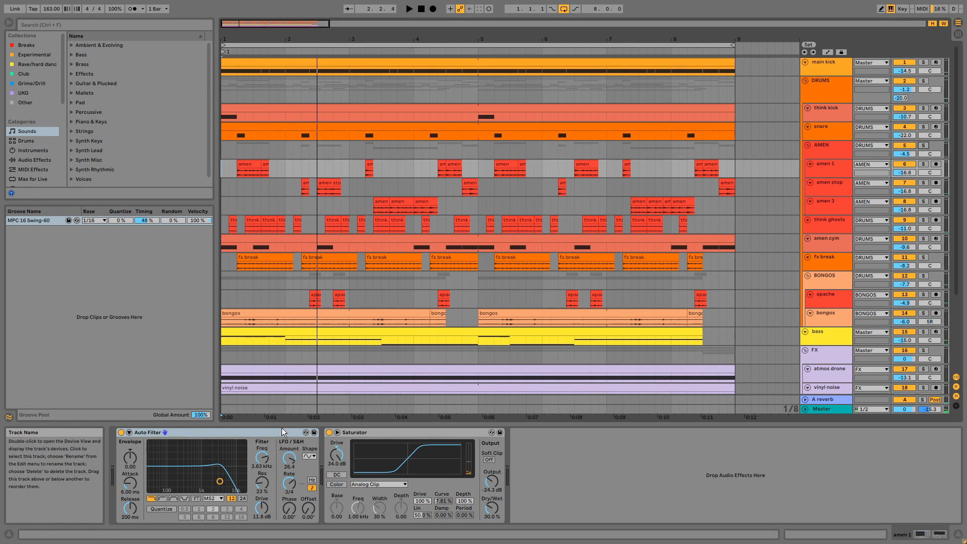
Step: Examine the amen 1 track's Saturator and bring up the amen 3 track's devices
left_click(362, 437)
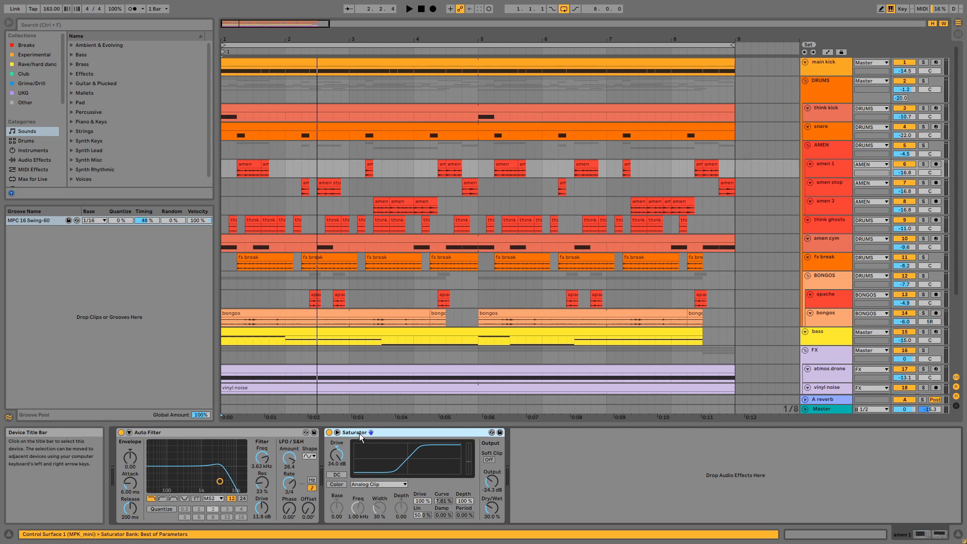
left_click(826, 204)
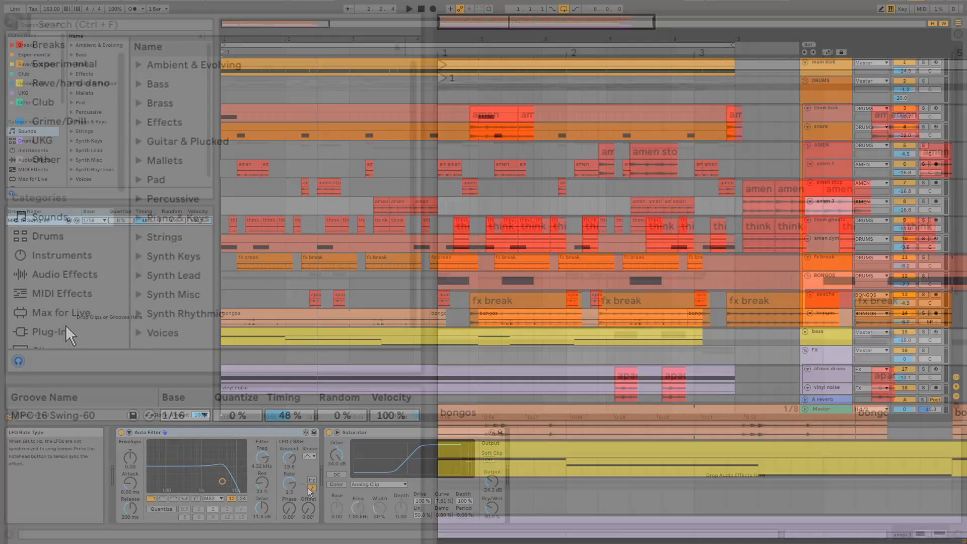
Step: Add the Max for Live LFO audio effect after the Auto Filter and map it to the filter's frequency
left_click(33, 179)
left_click(72, 74)
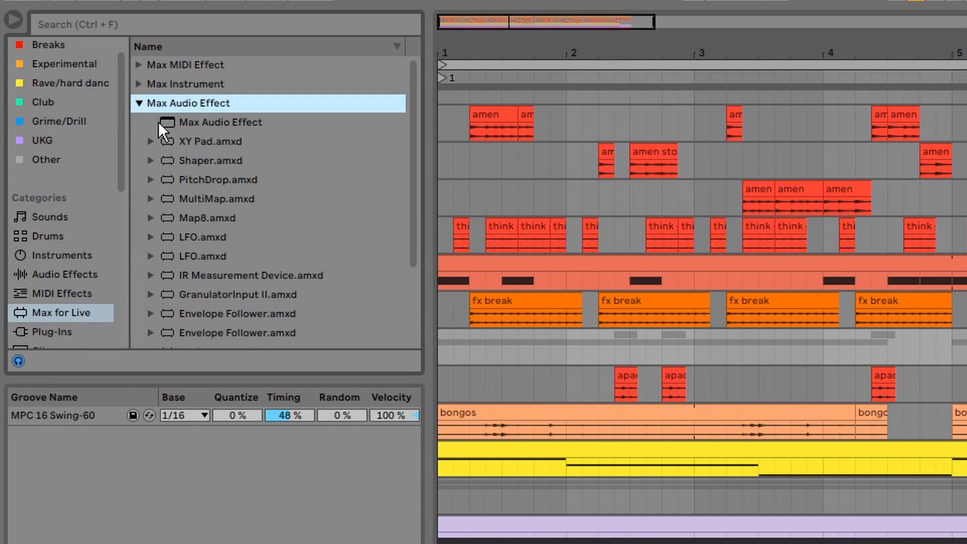
left_click(204, 241)
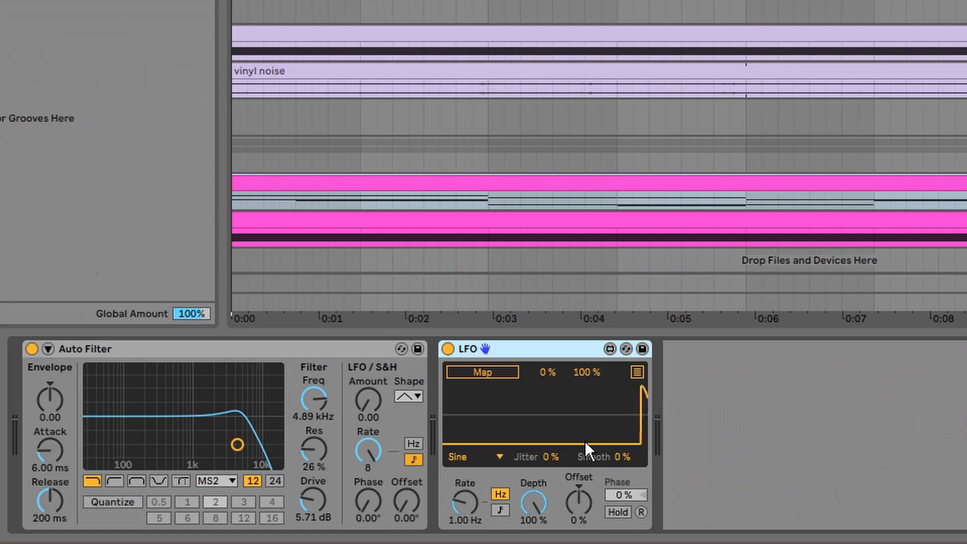
left_click(472, 377)
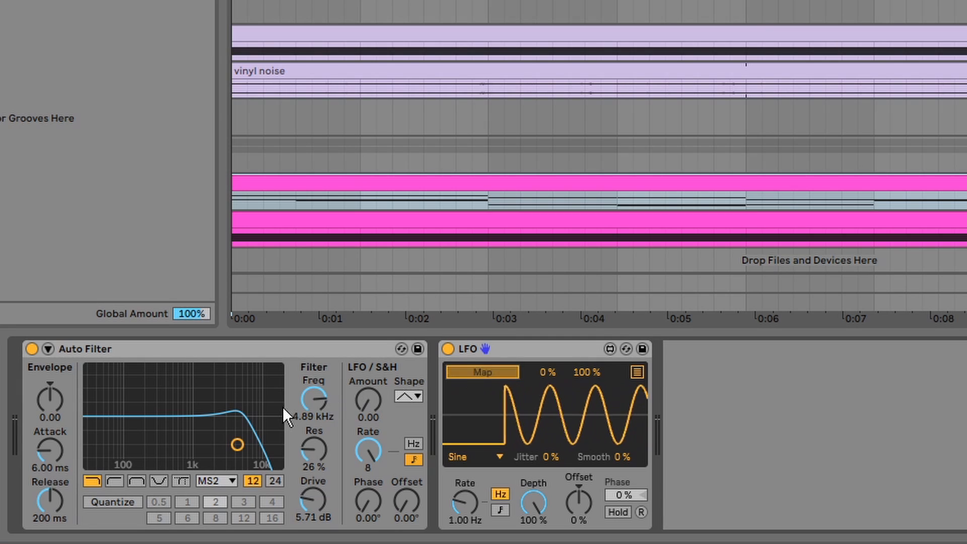
left_click(307, 407)
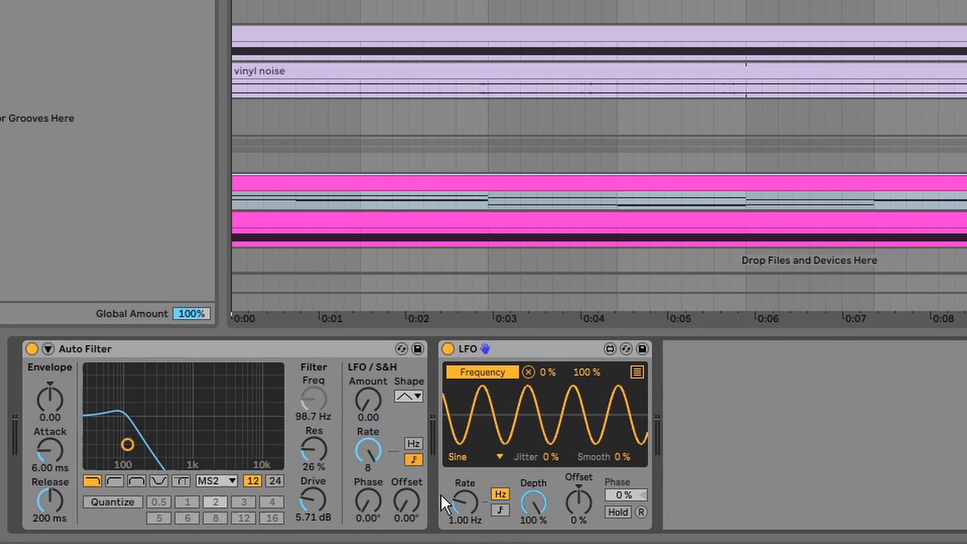
Step: Switch the LFO's rate from hertz to tempo-synced note values and adjust the LFO setting
left_click(494, 512)
left_click_drag(516, 503, 516, 527)
left_click_drag(516, 526, 516, 534)
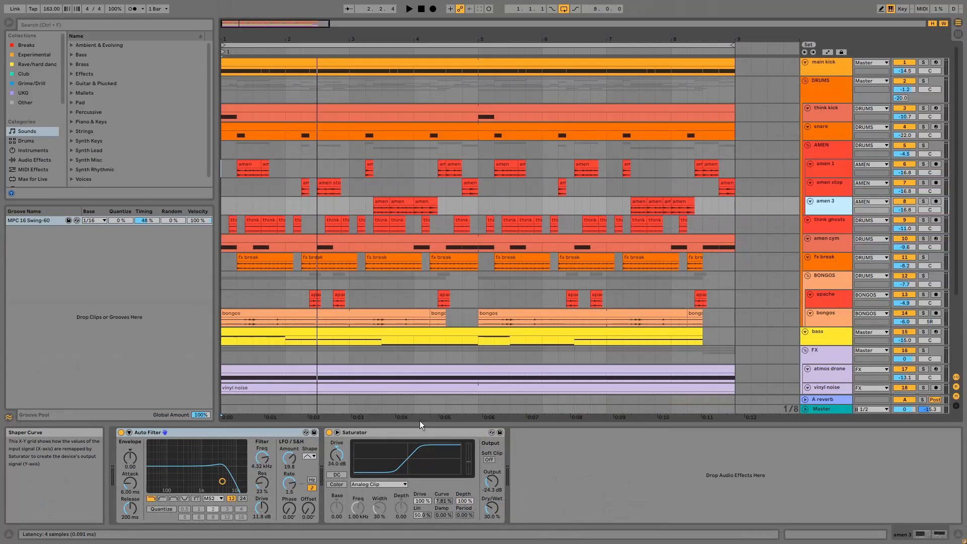
Step: Solo the amen stop track, audition its clips in bars 2 and 4, and bring up the AMEN group's Saturator
left_click(925, 182)
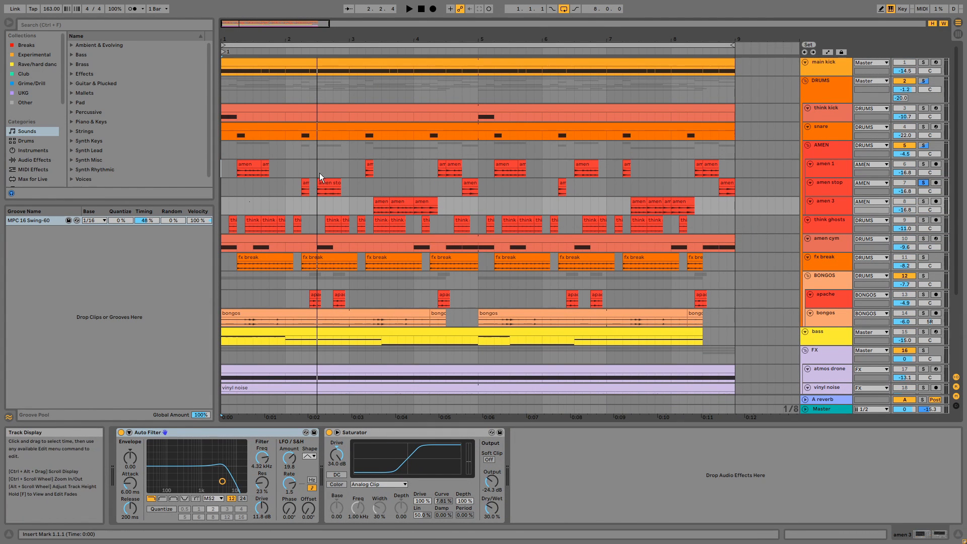
left_click(332, 182)
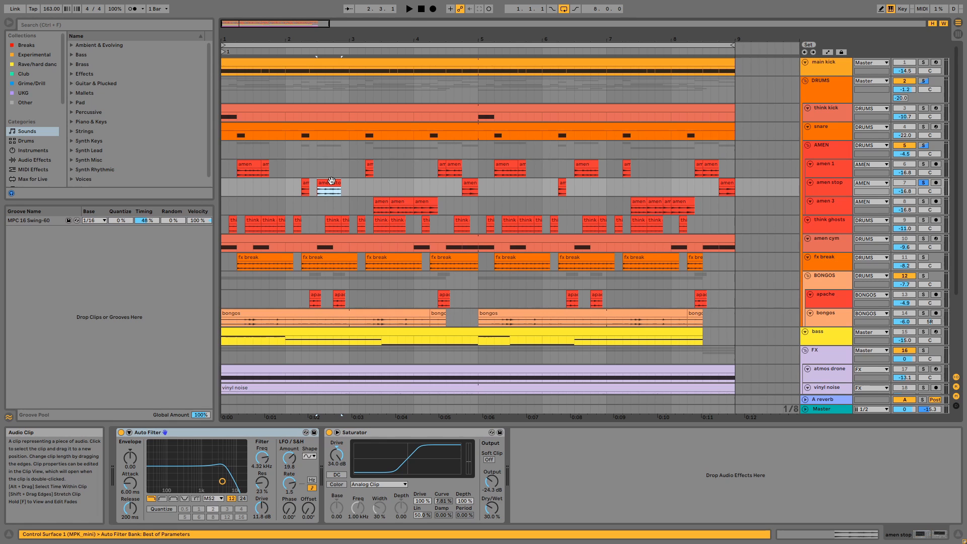
key("space")
left_click(464, 177)
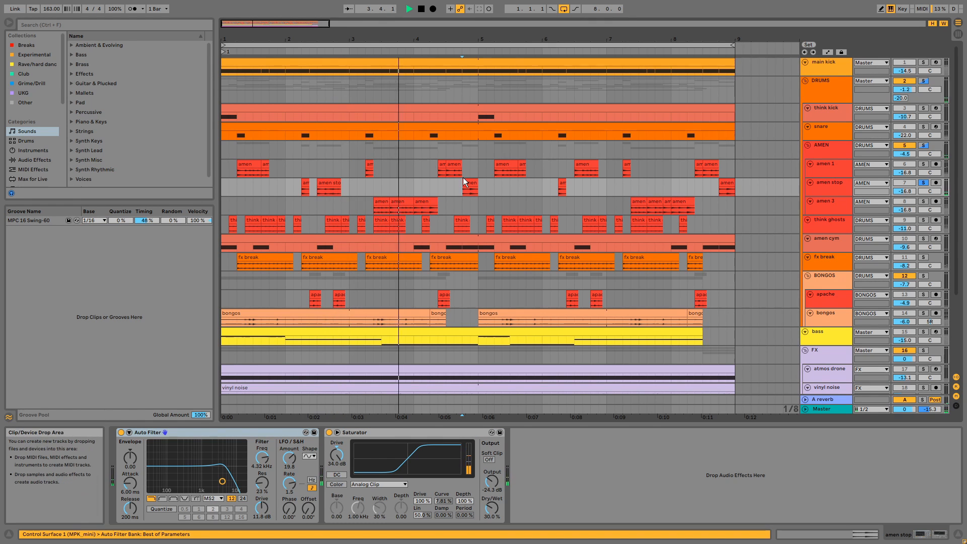
left_click(468, 182)
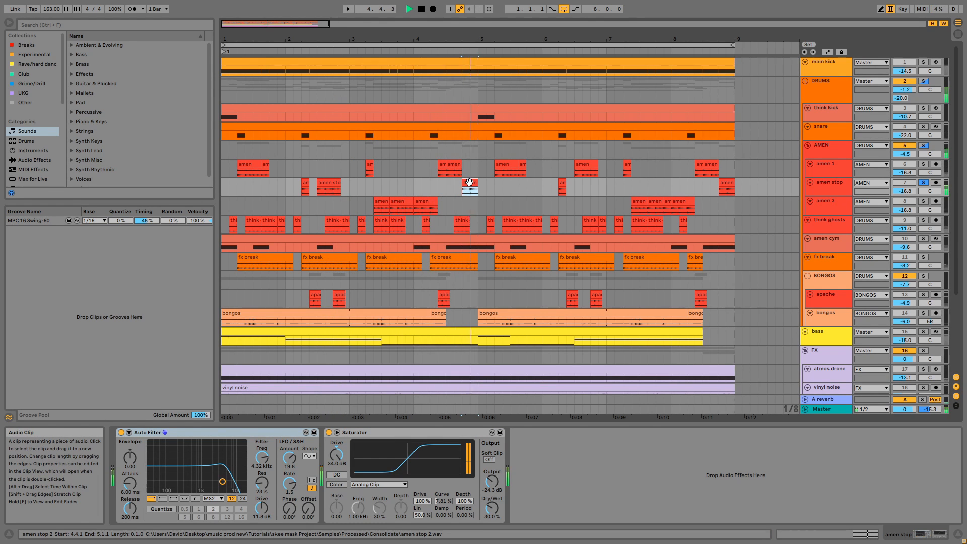
key("space")
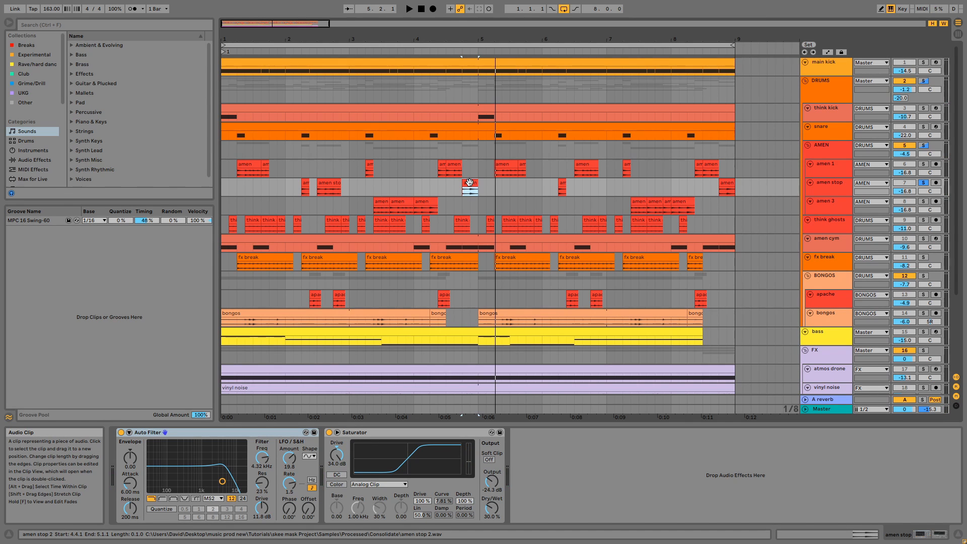
left_click(826, 144)
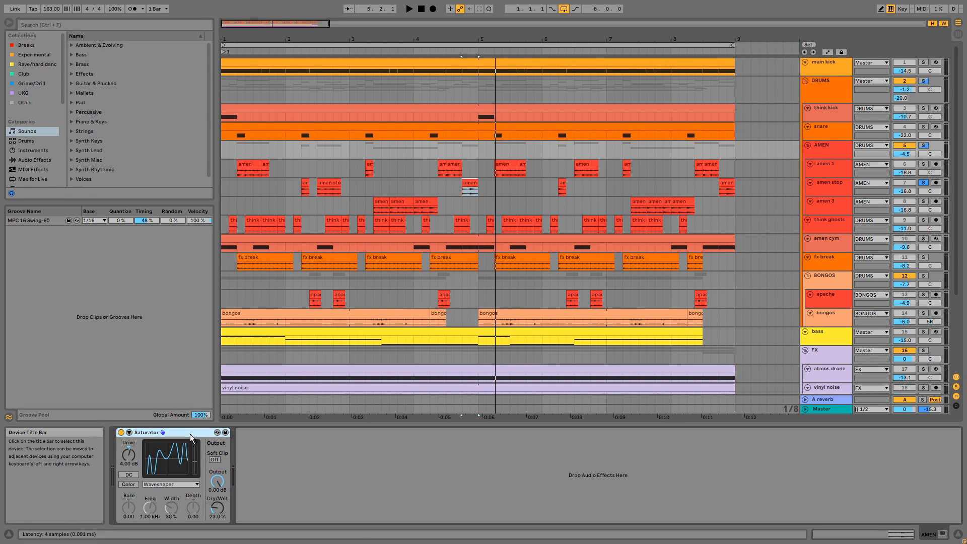
Step: Solo the think ghosts track and play it from the start, turning solo off during playback
left_click(923, 220)
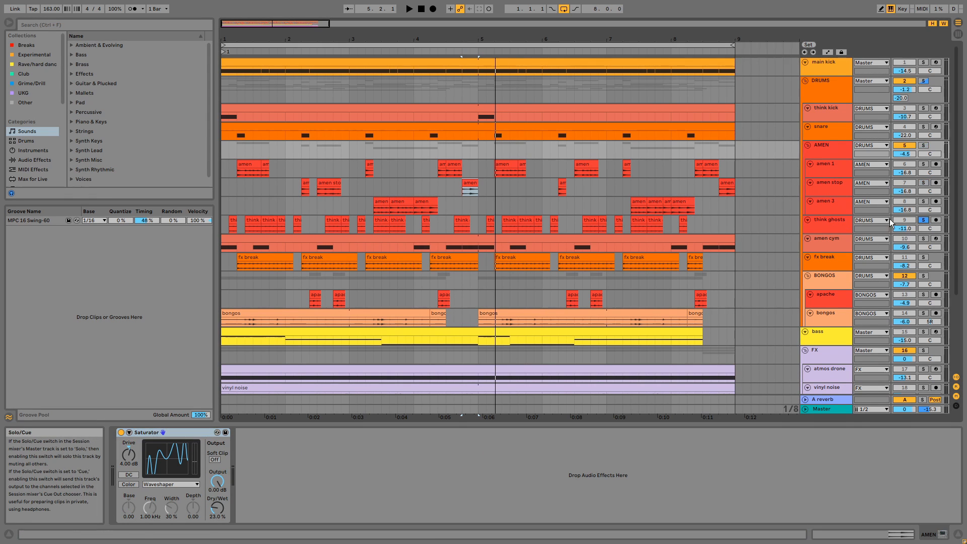
double_click(225, 50)
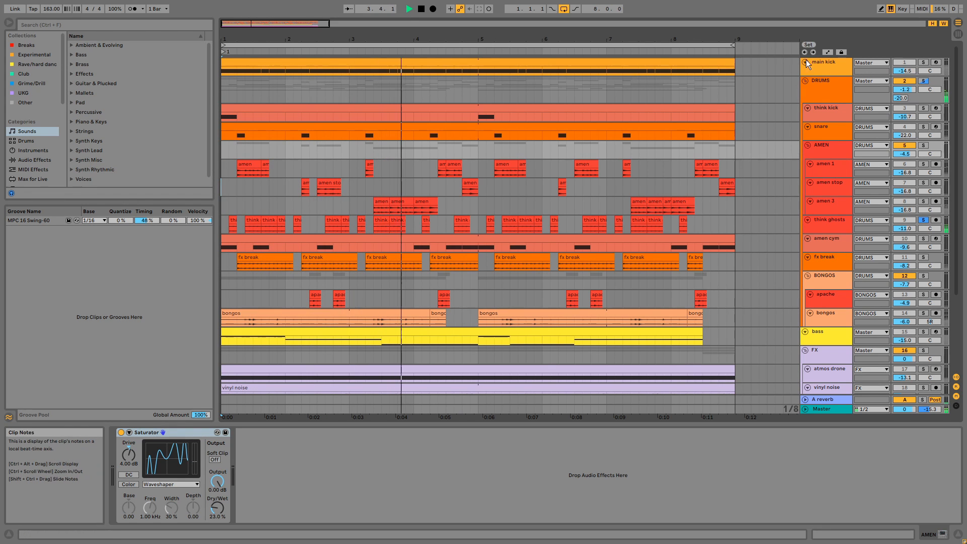
left_click(923, 220)
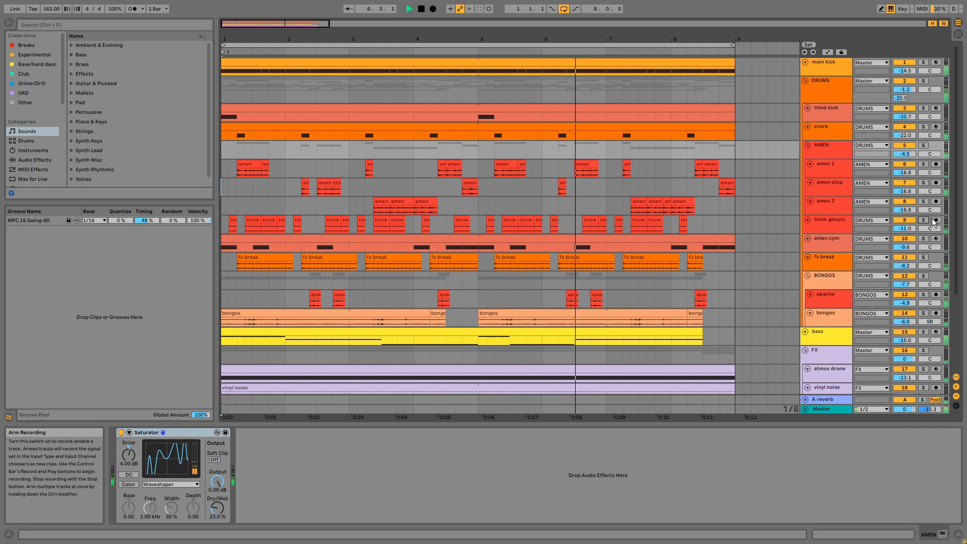
Step: Bring up the think ghosts track's devices and compare the full mix with and without that track
left_click(823, 222)
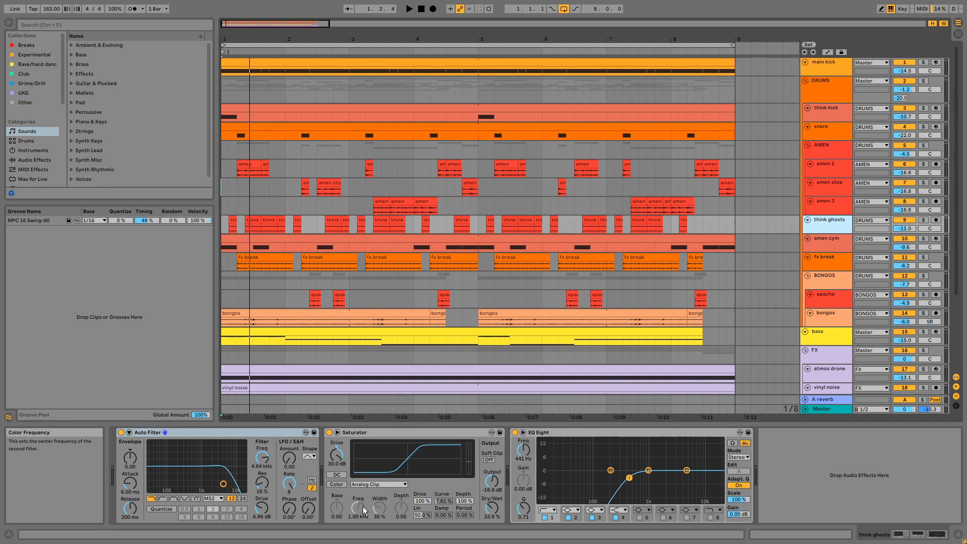
key("space")
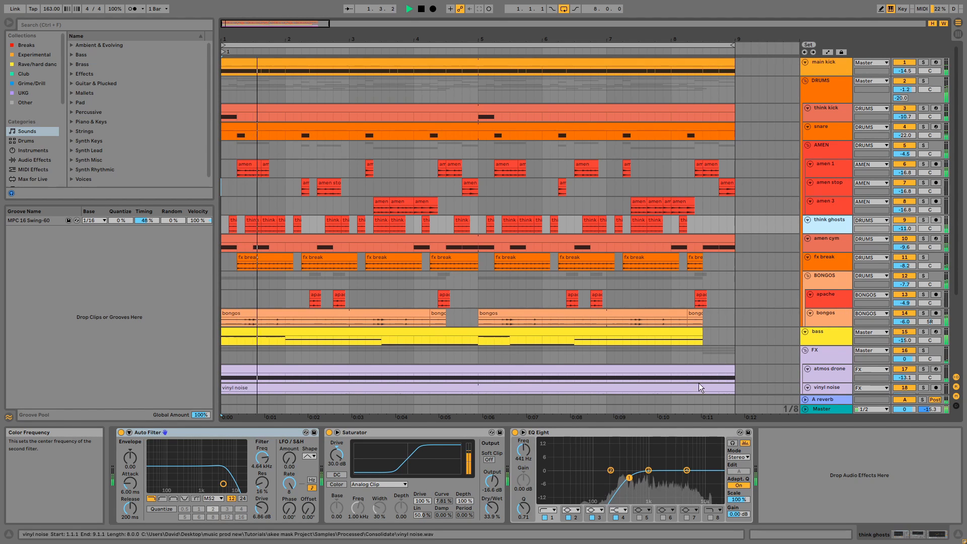
left_click(905, 221)
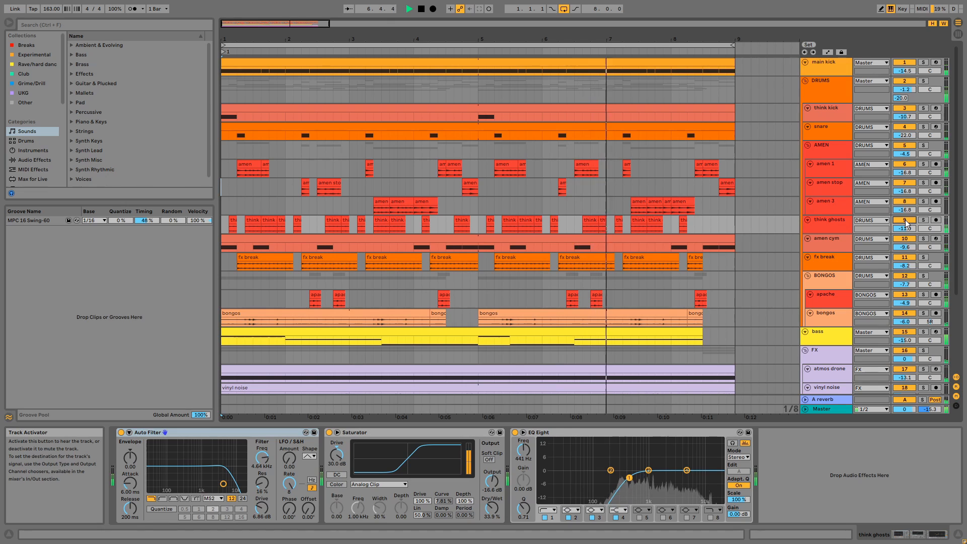
key("space")
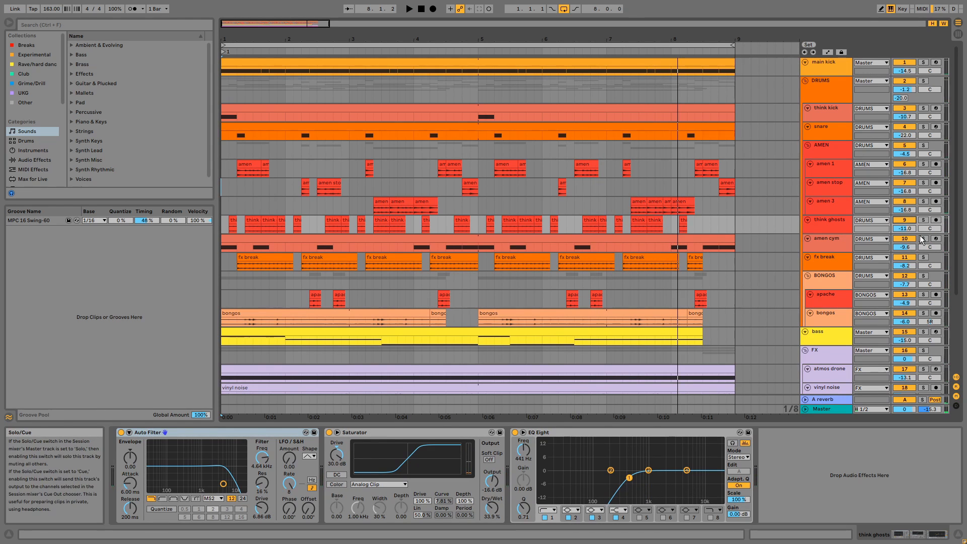
Step: Solo the amen cym track and play its clip from the start, turning solo off to hear it in the mix before stopping
left_click(921, 239)
left_click(657, 239)
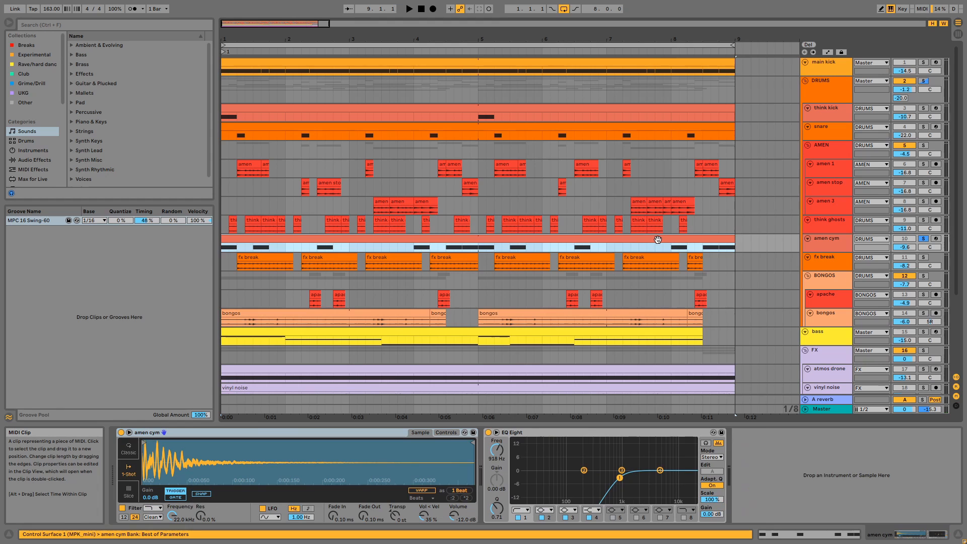
key("space")
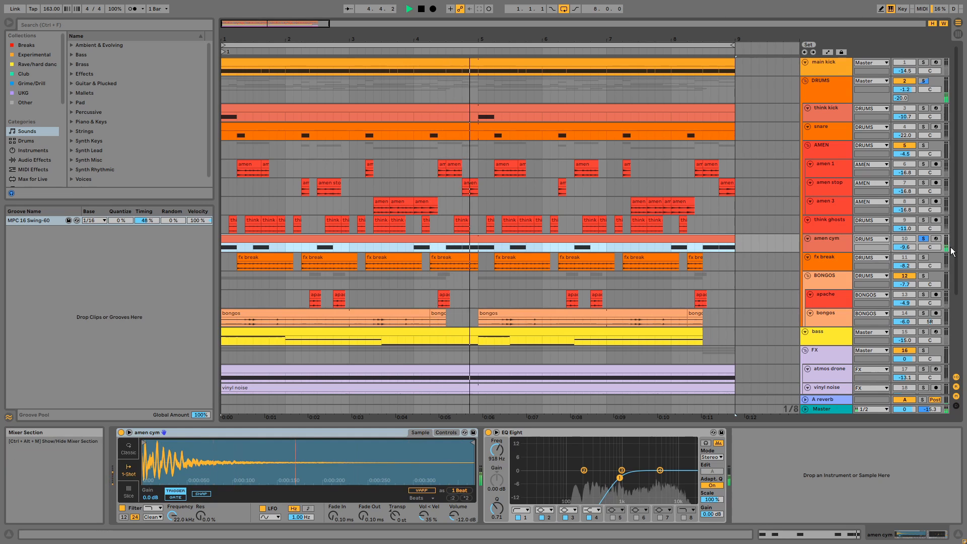
left_click(923, 238)
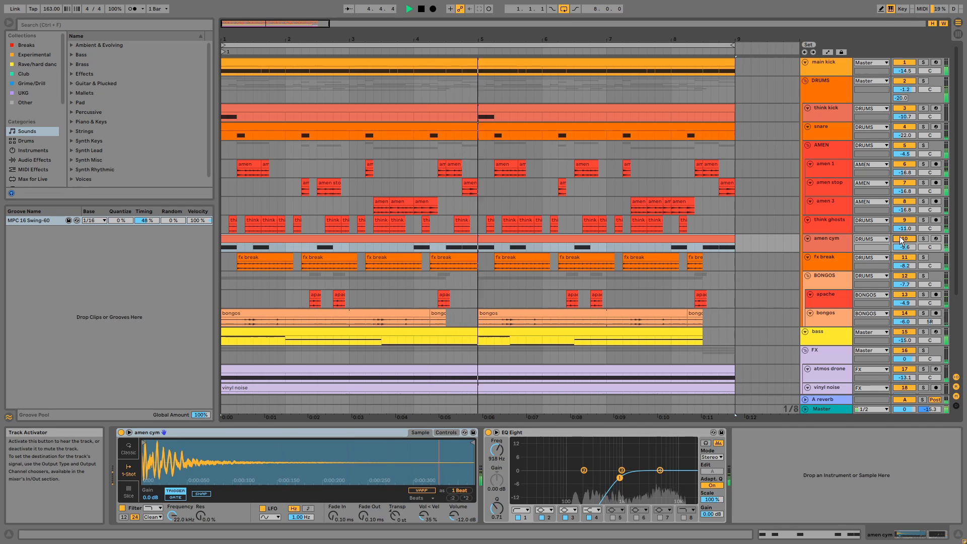
key("space")
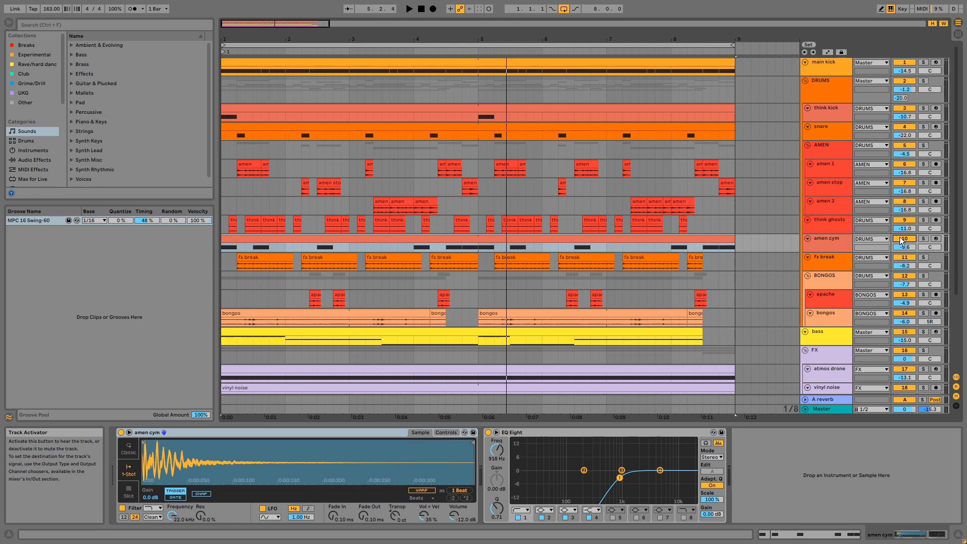
Step: Solo the fx break track, play it from the start, and bring up its effects chain
left_click(923, 257)
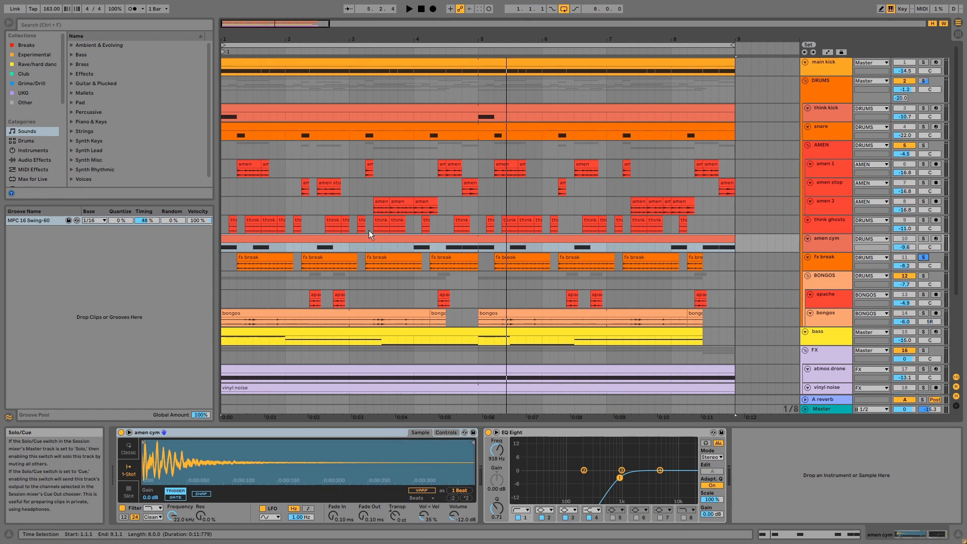
left_click(357, 242)
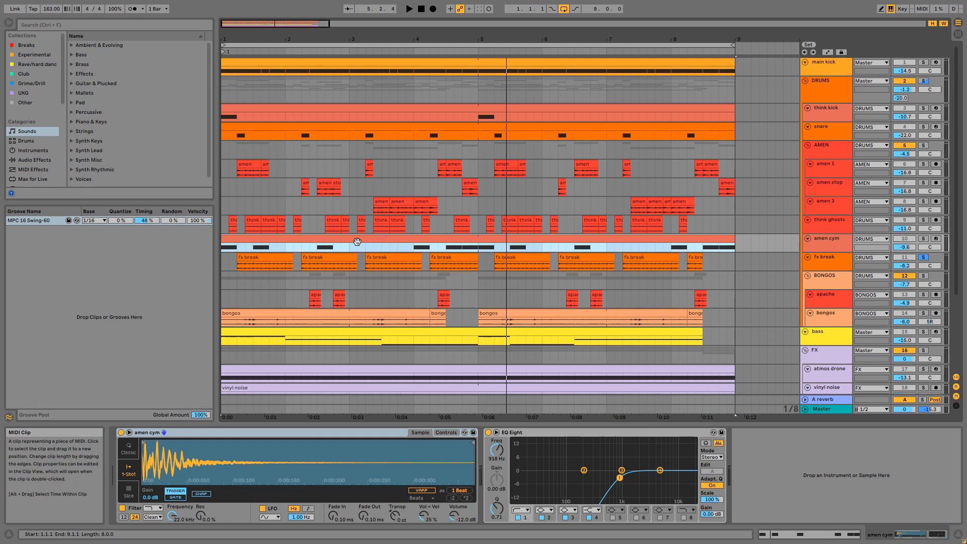
key("space")
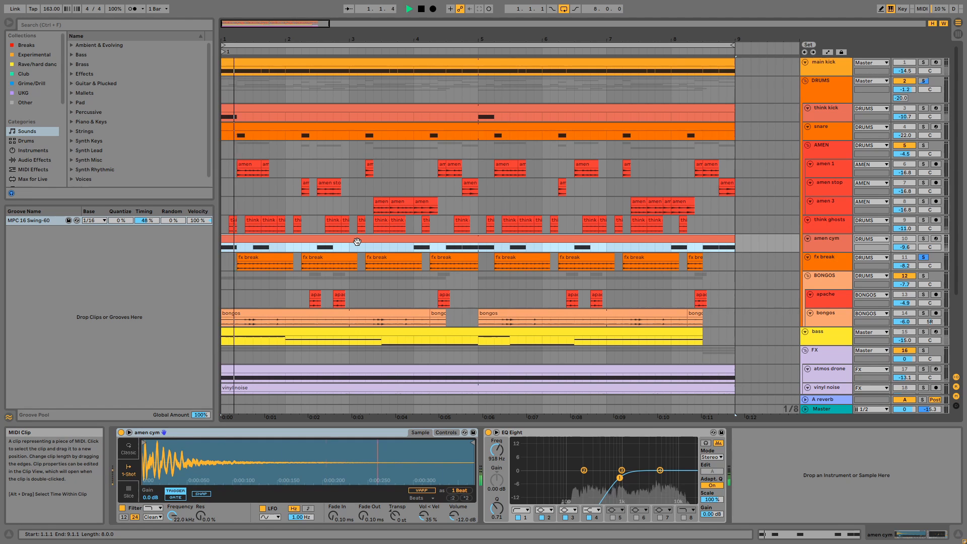
left_click(818, 264)
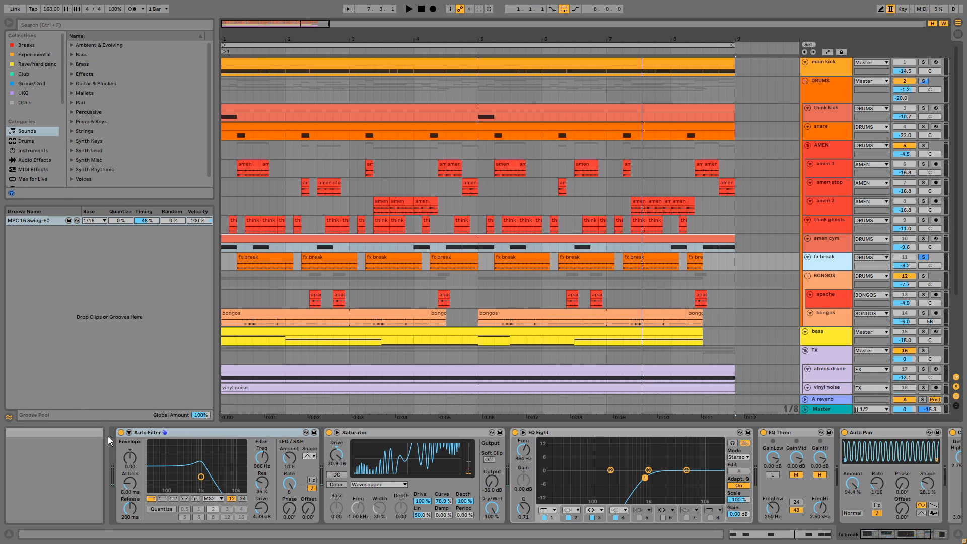
Step: Audition the soloed fx break with its Auto Filter, Saturator and Auto Pan bypassed, and again with the effects re-enabled
left_click(121, 432)
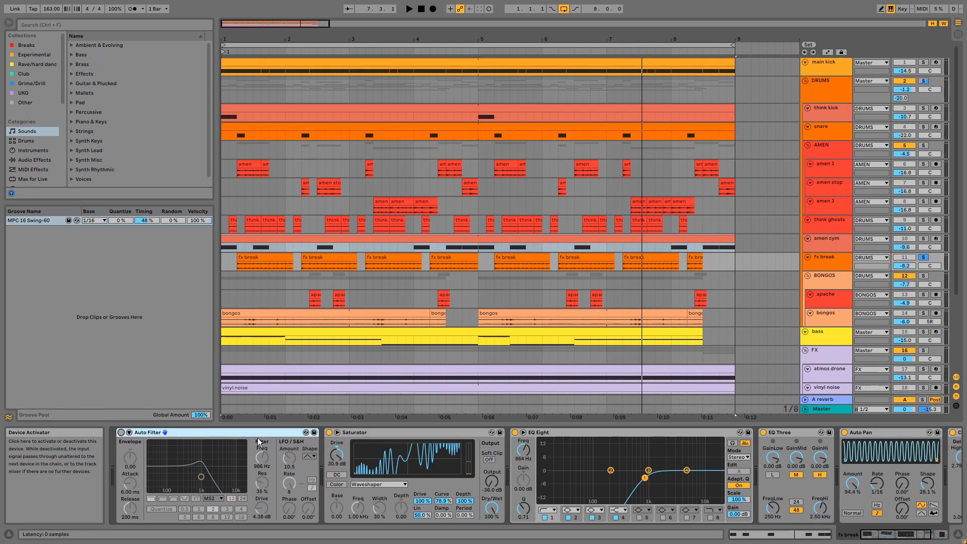
left_click(328, 434)
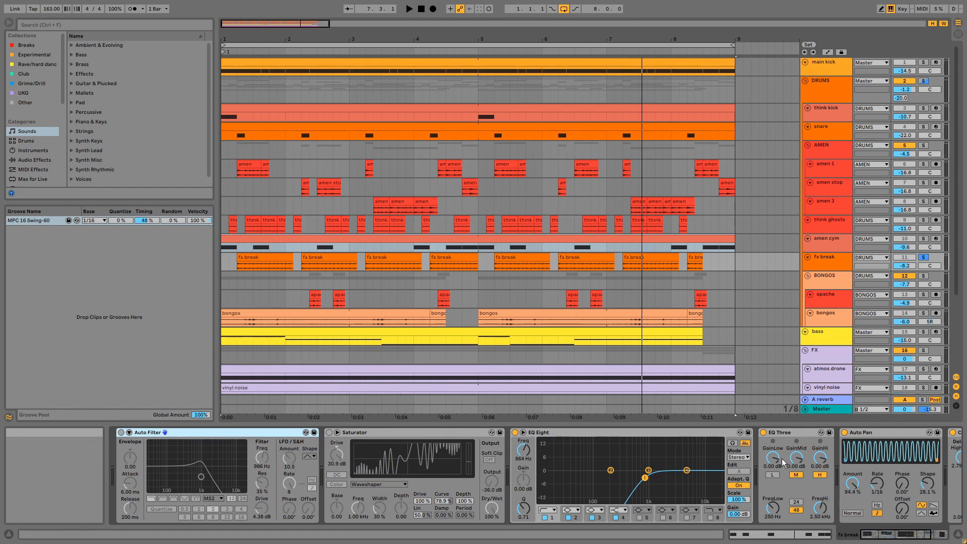
left_click(844, 433)
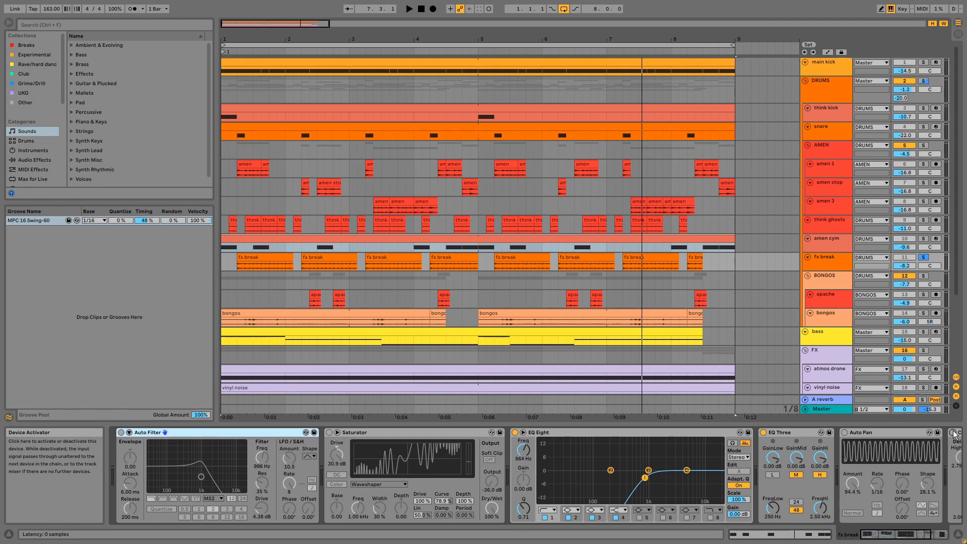
key("space")
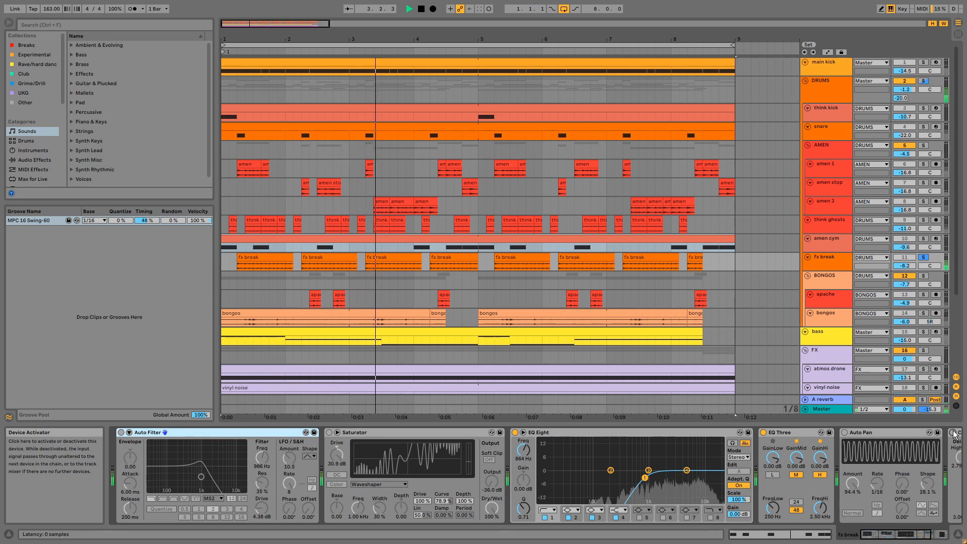
key("space")
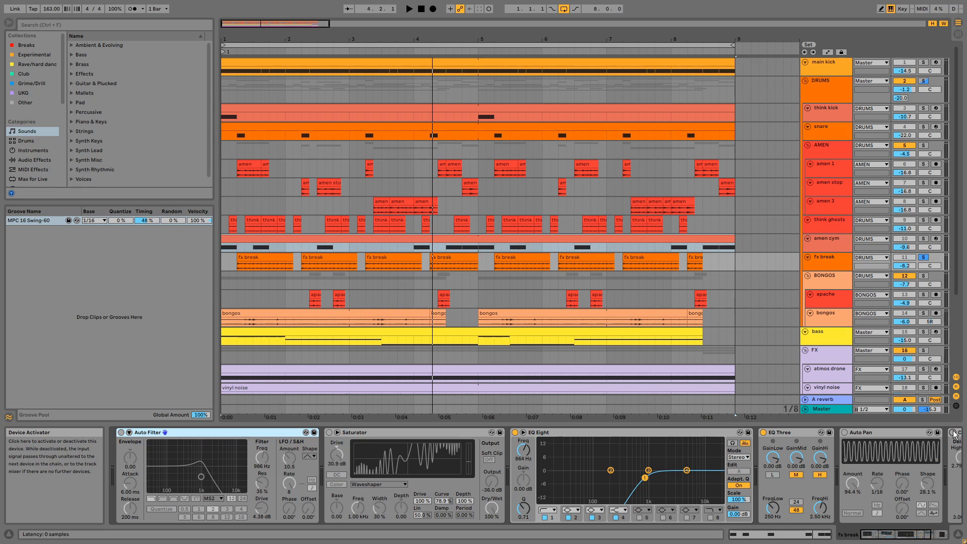
left_click(952, 432)
key("space")
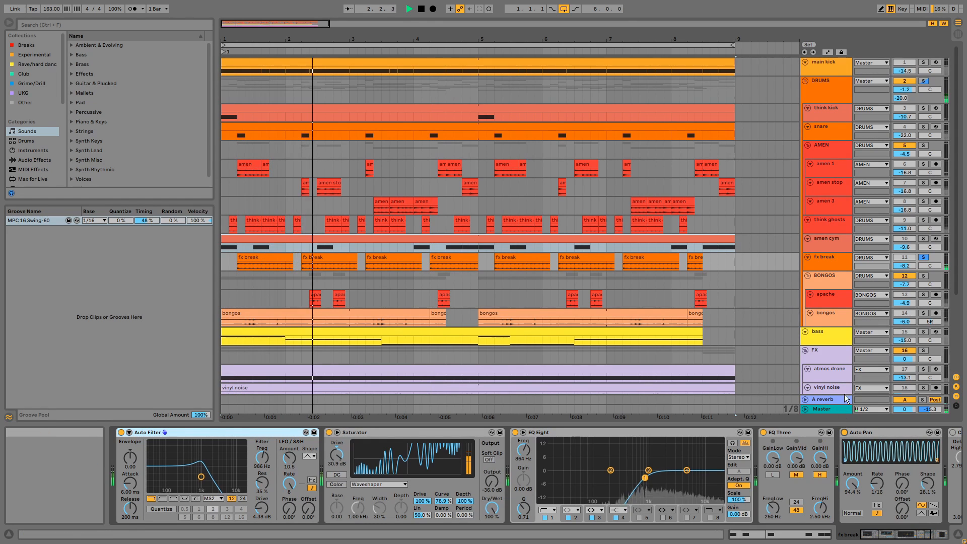
Step: Turn off solo on the fx break track, examine its Saturator and listen to the track within the full mix
left_click(923, 257)
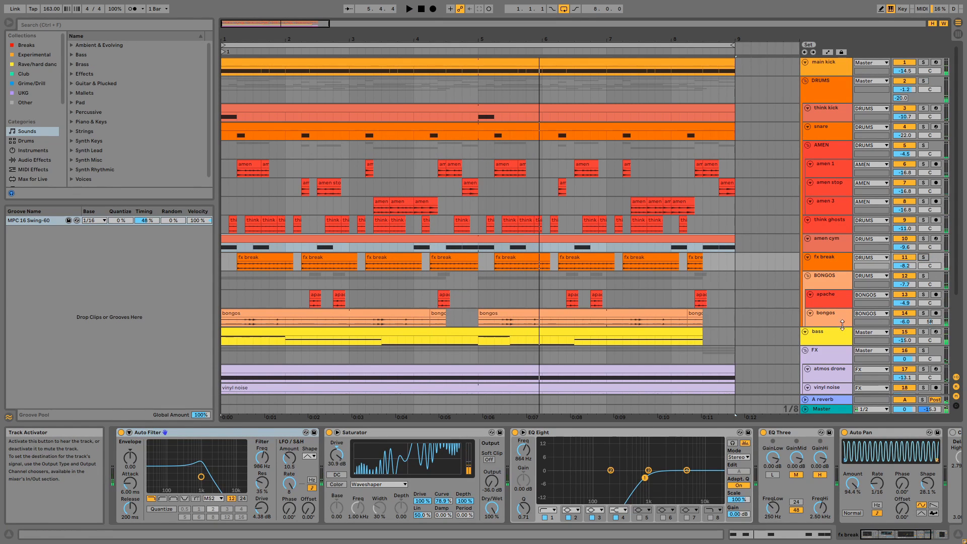
left_click(466, 433)
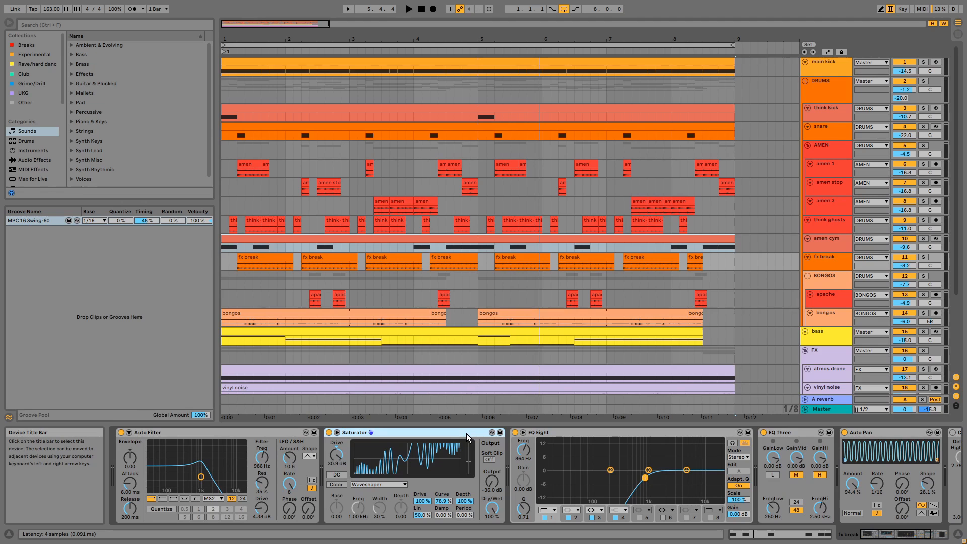
key("space")
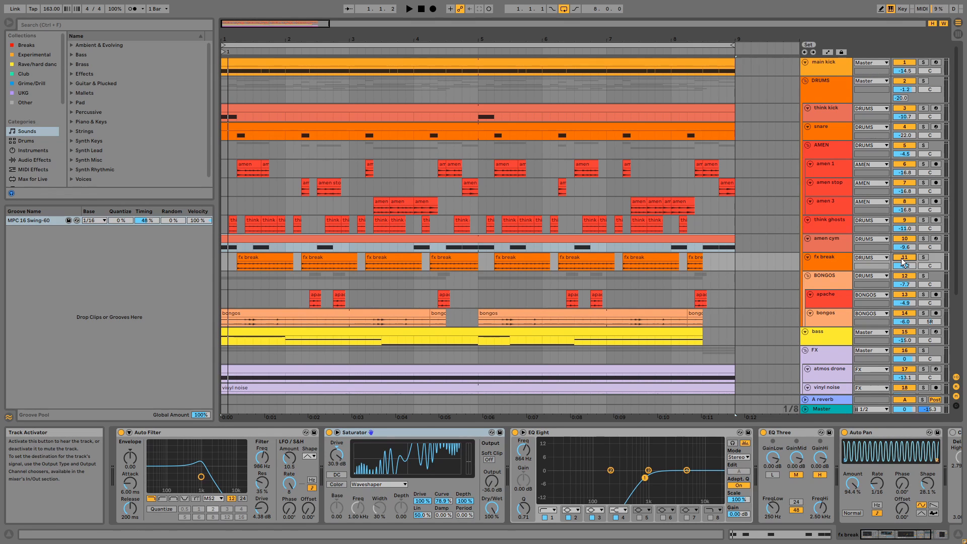
Step: Solo the BONGOS group, play it from the start, and check the apache and bongos tracks for effects
left_click(923, 275)
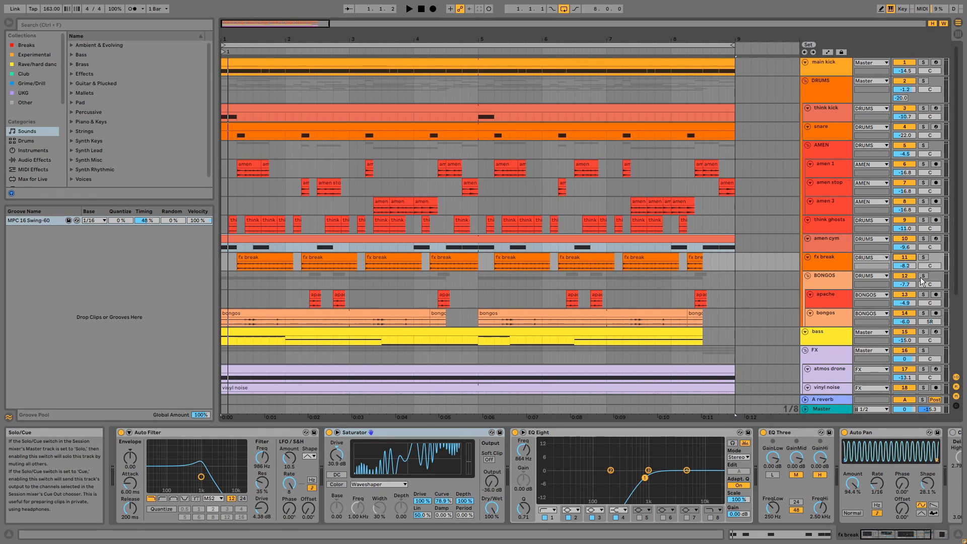
left_click(222, 285)
key("space")
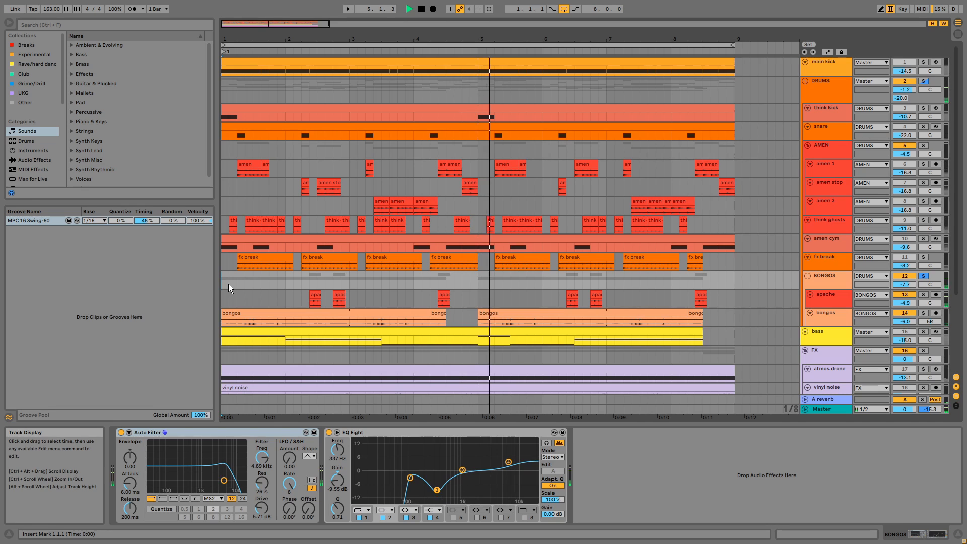
key("space")
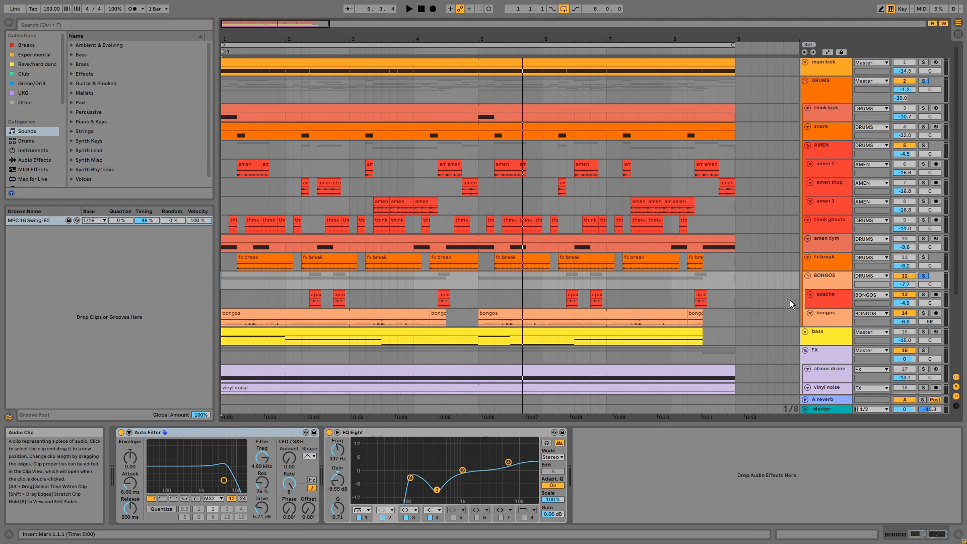
left_click(829, 295)
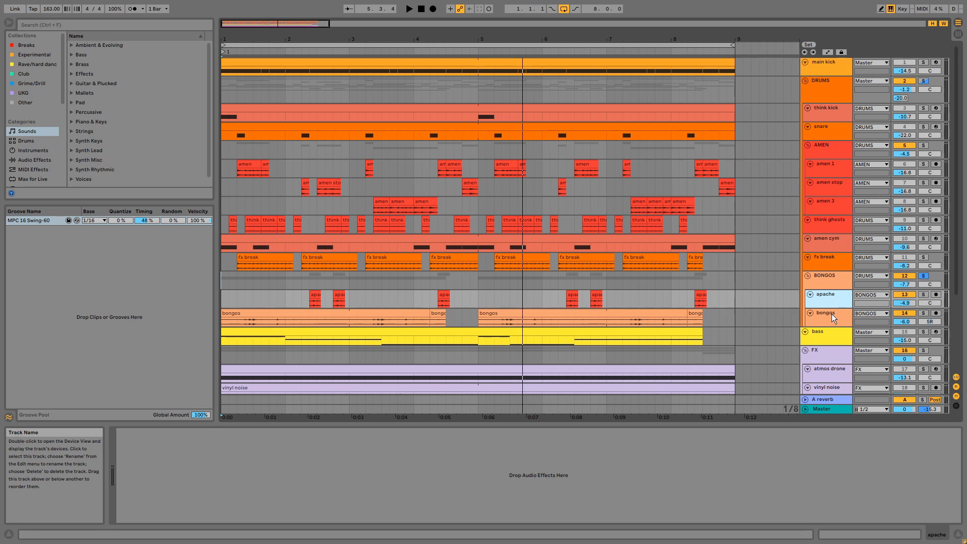
left_click(831, 313)
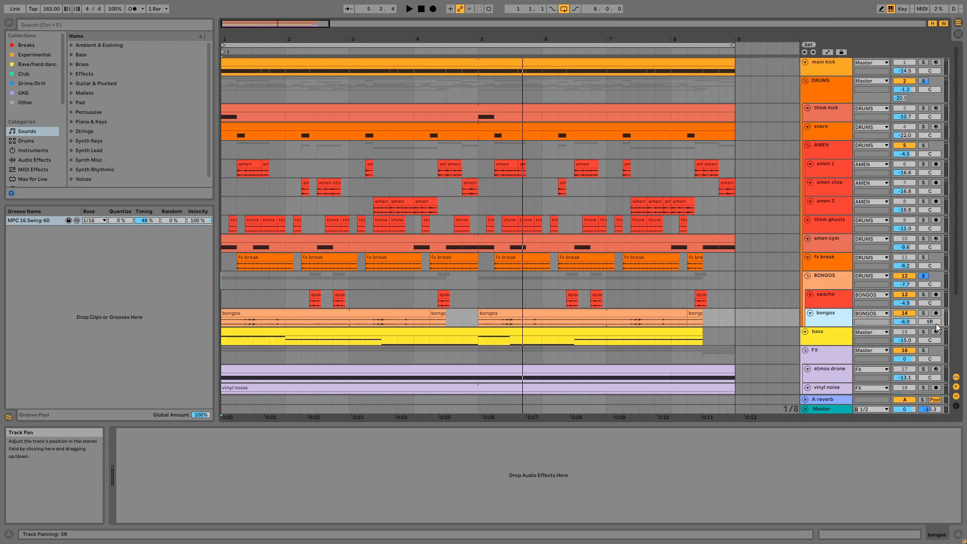
Step: Bring up the BONGOS group's effects chain, examine its Auto Filter and EQ Eight, and play the soloed group from the start
left_click(835, 273)
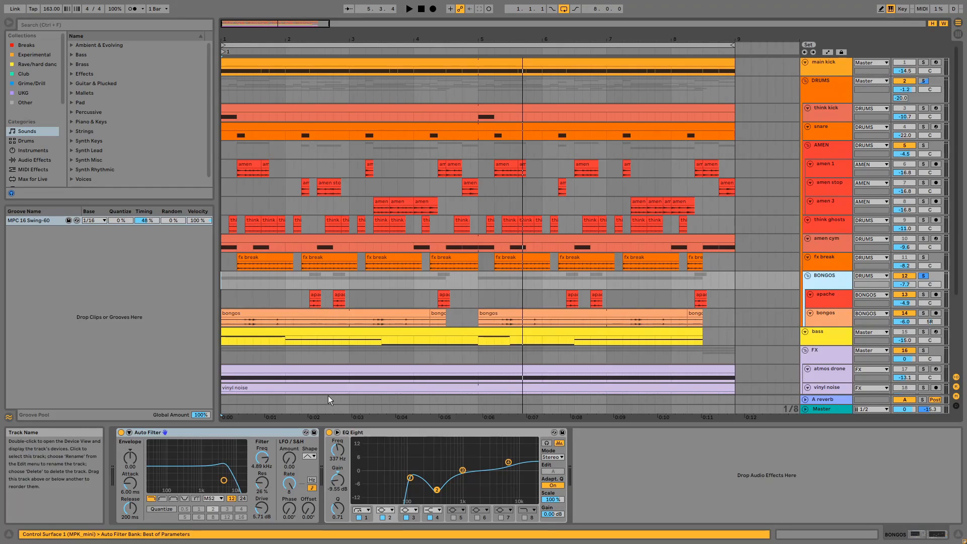
left_click(296, 432)
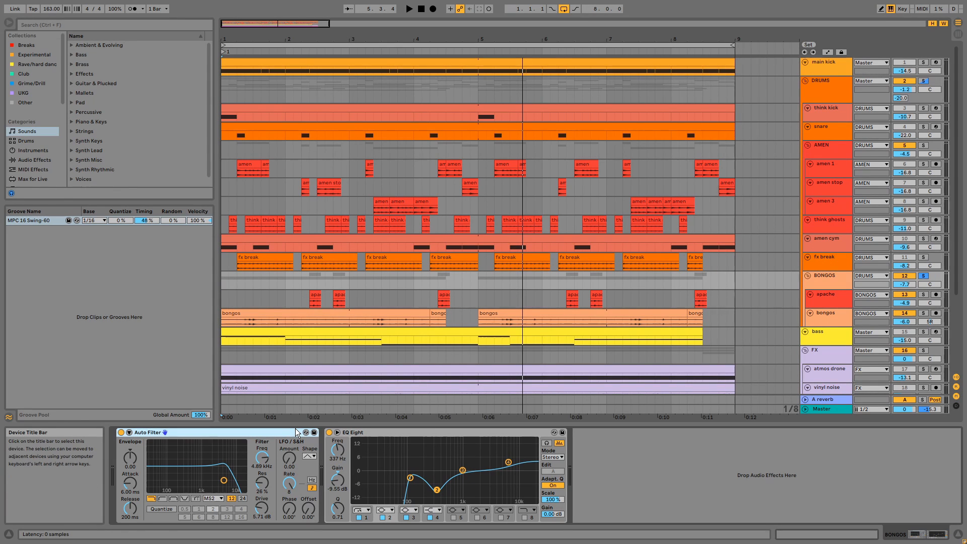
left_click(394, 432)
key("space")
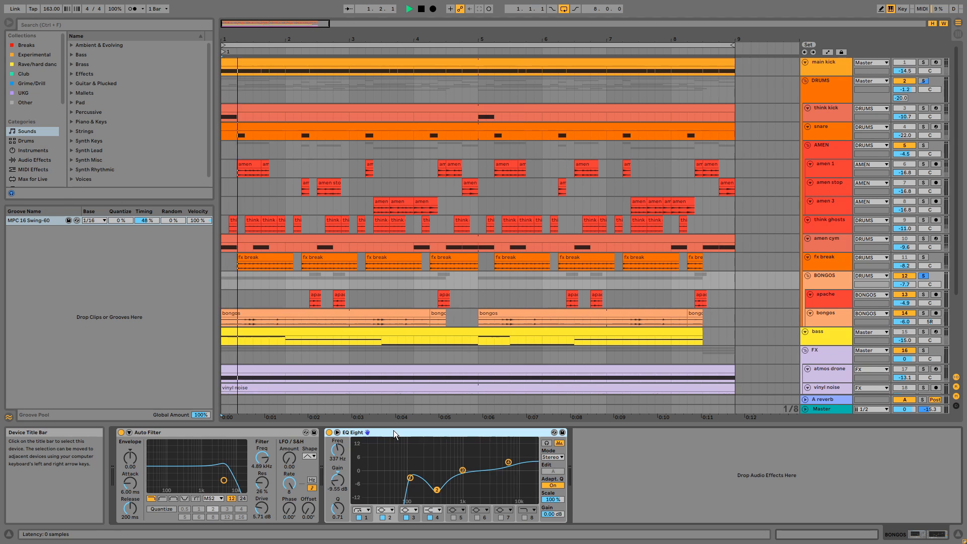
Step: Turn off solo on the BONGOS group and toggle the group's activator while listening to the full mix
left_click(923, 275)
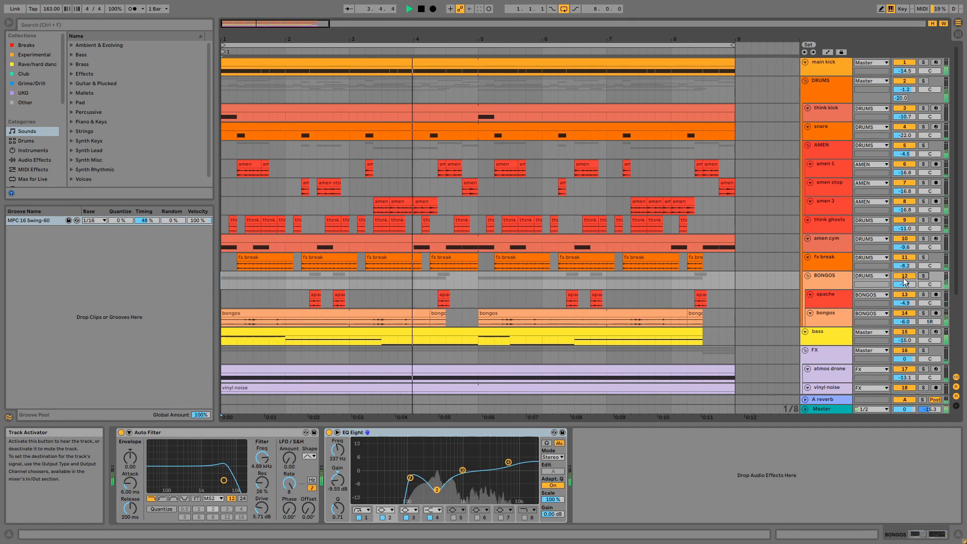
left_click(904, 276)
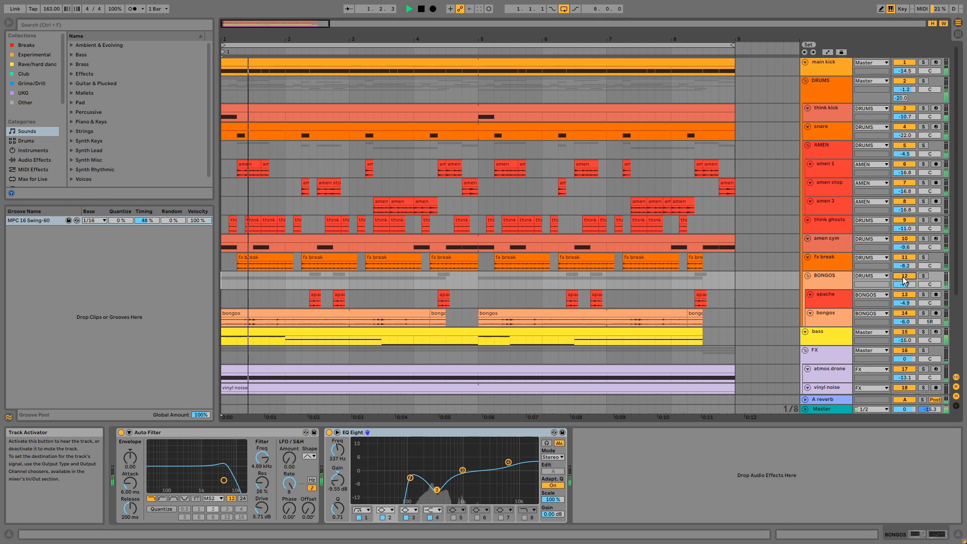
key("space")
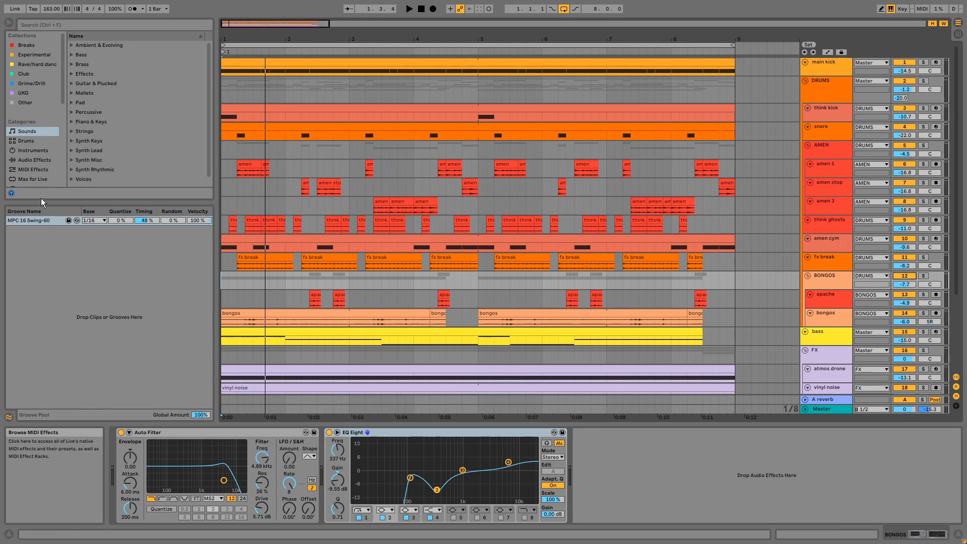
Step: Check the MPC 16 Swing-60 groove and select all drum clips from the think kick track down to the bongos track
left_click(41, 223)
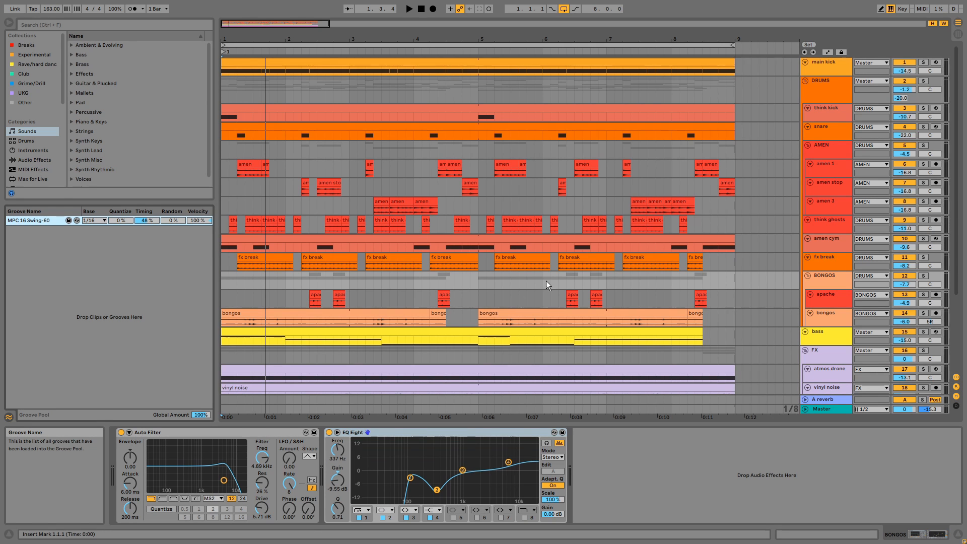
left_click_drag(740, 321, 195, 119)
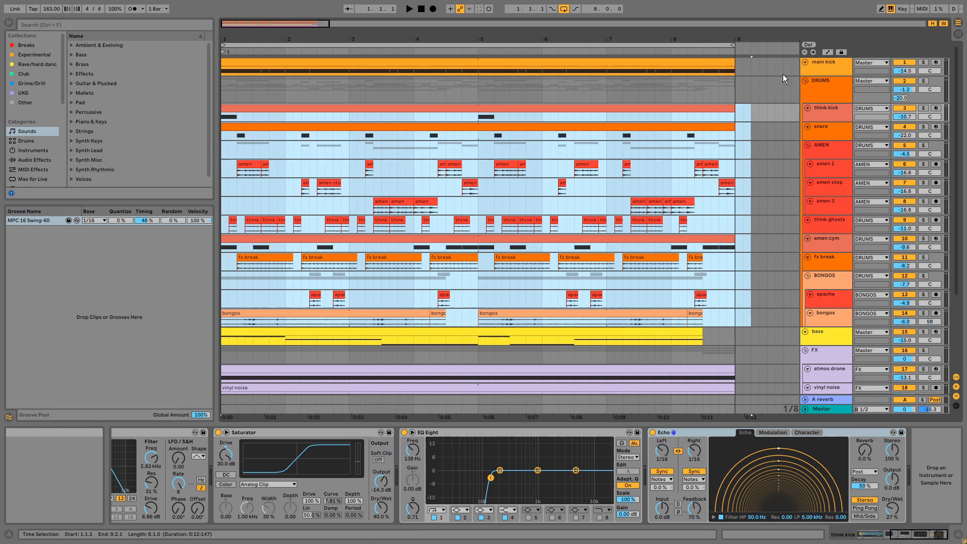
Step: Bring up the DRUMS group's effects chain and examine its Drum Buss, Saturator and EQ Eight
left_click(819, 83)
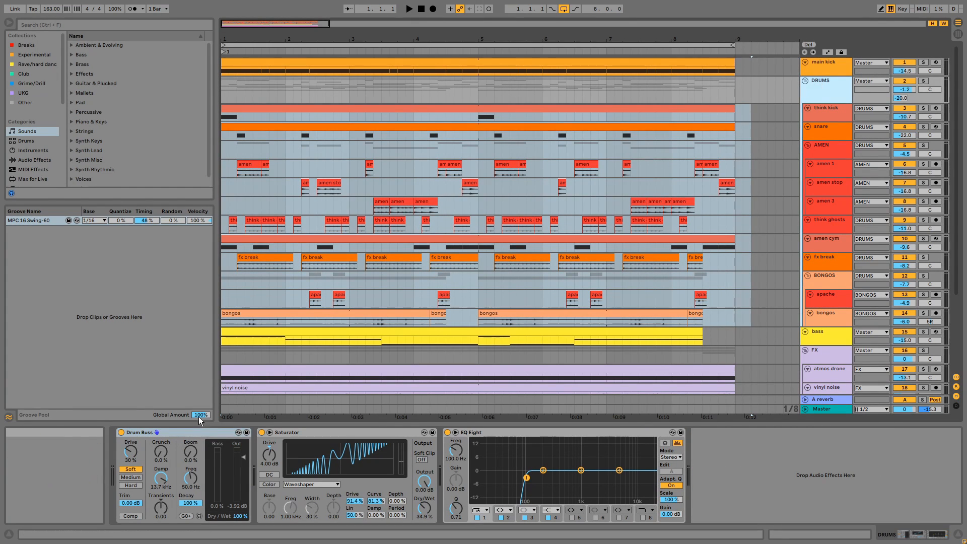
left_click(201, 433)
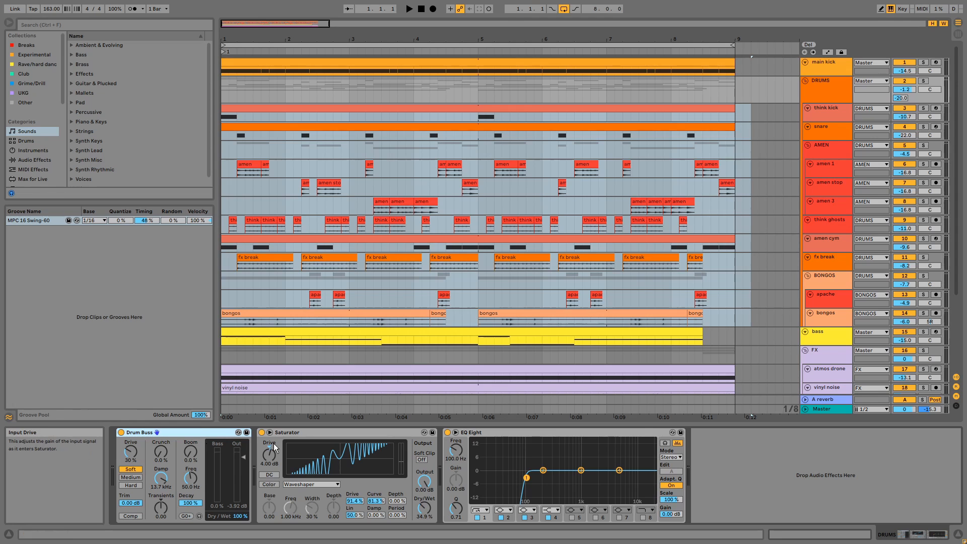
left_click(324, 435)
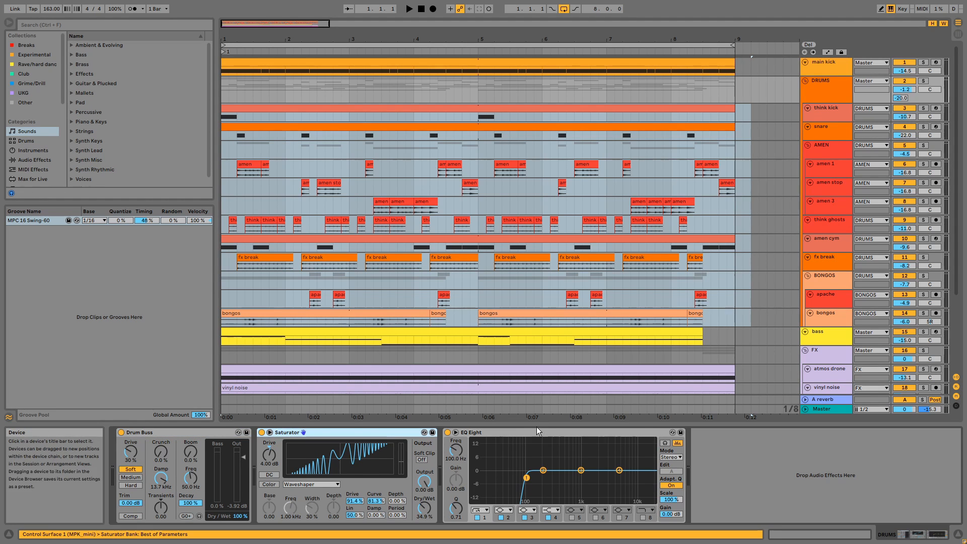
left_click(536, 431)
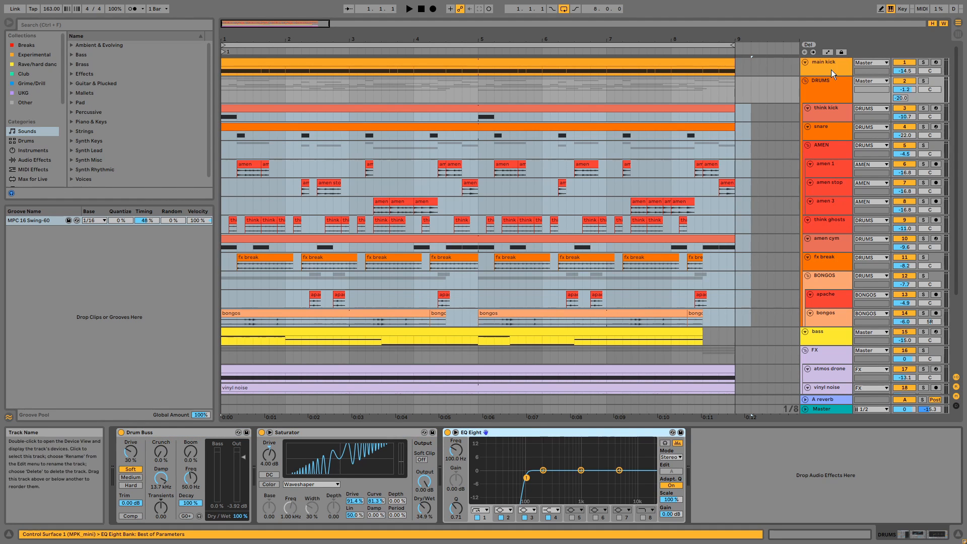
Step: Check the DRUMS group's reverb send and examine the EQ Eight and Basement reverb on the A reverb return track
left_click(900, 99)
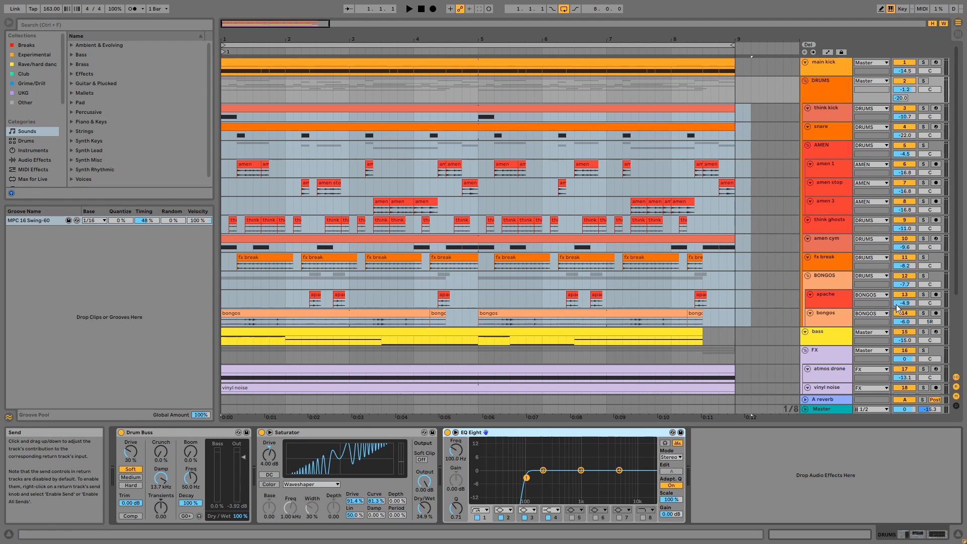
left_click(817, 400)
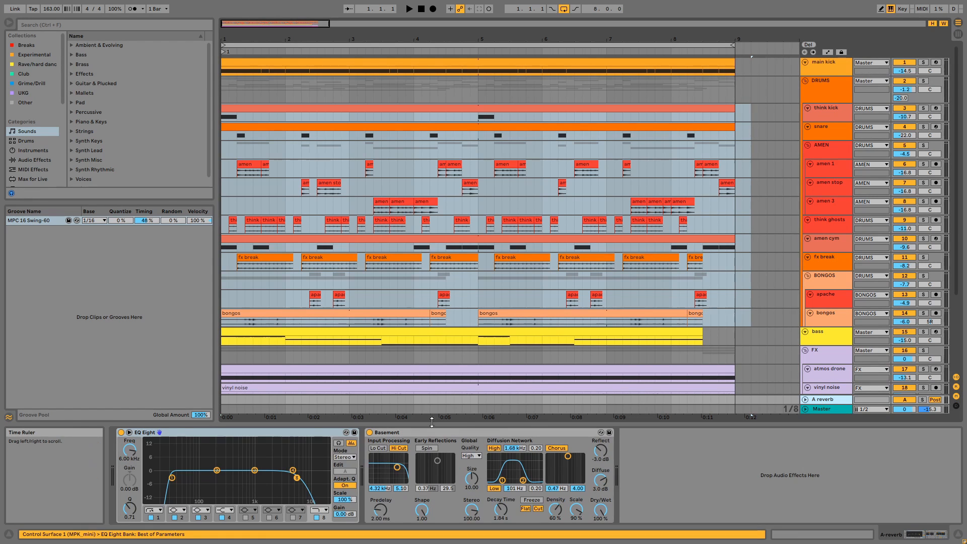
left_click(452, 431)
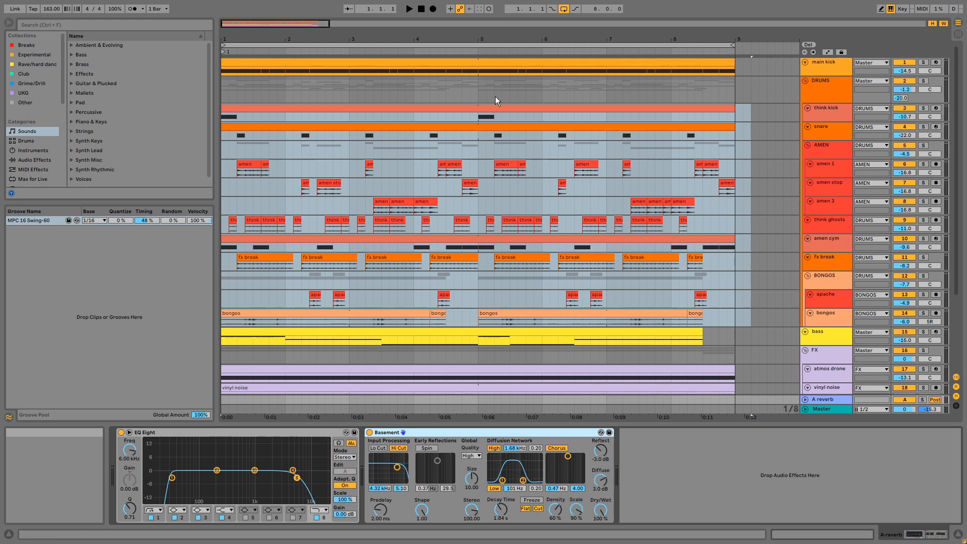
left_click(492, 124)
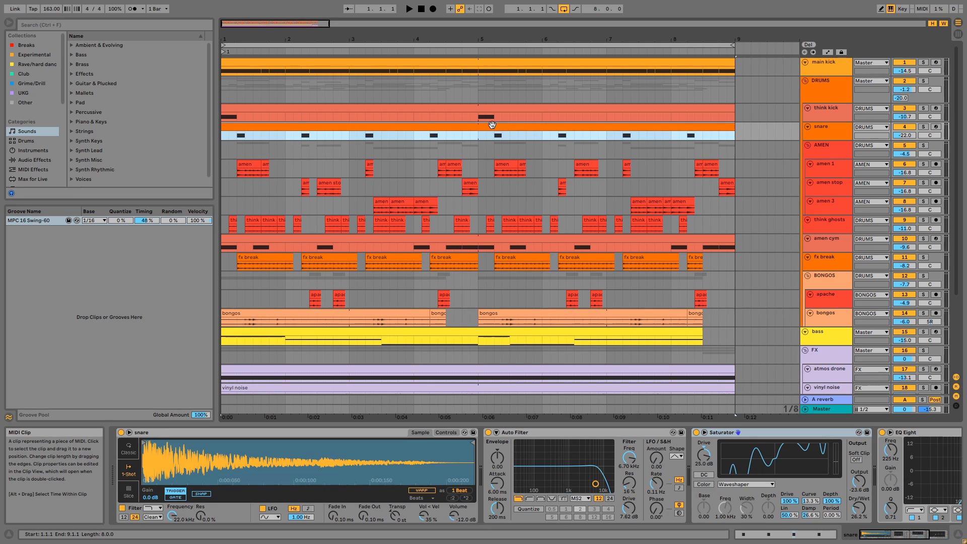
Step: Solo the bass track, play it from the start, and view its clip's MIDI notes before returning to the device chain
left_click(923, 331)
left_click(686, 330)
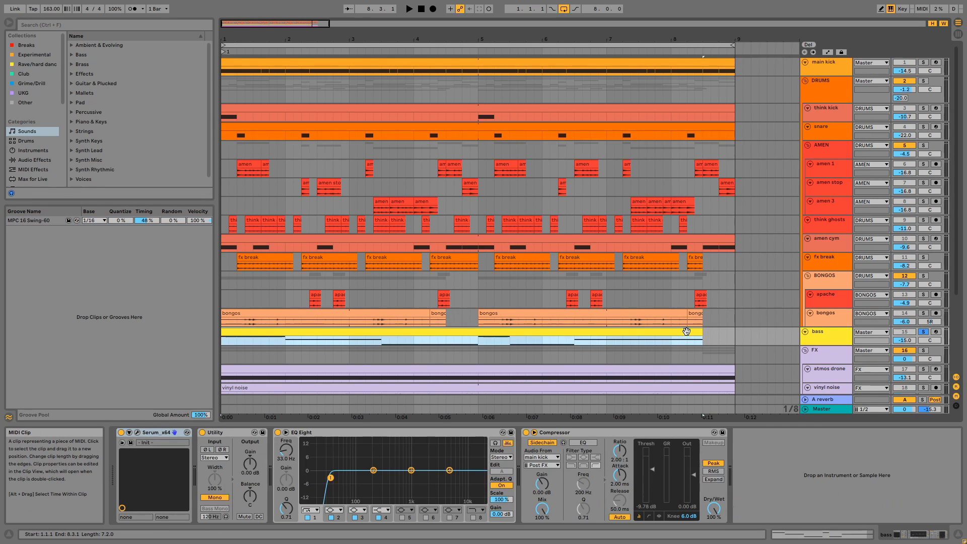
key("space")
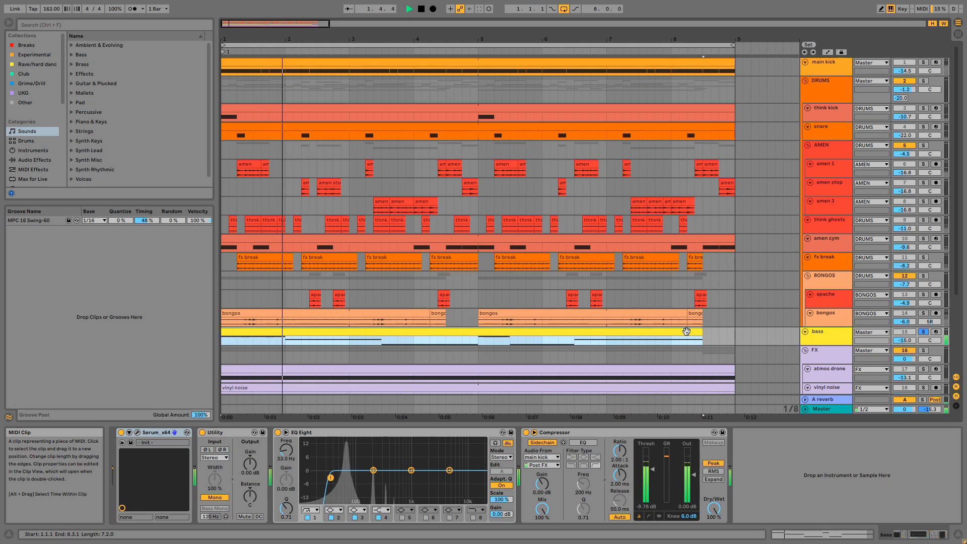
double_click(657, 330)
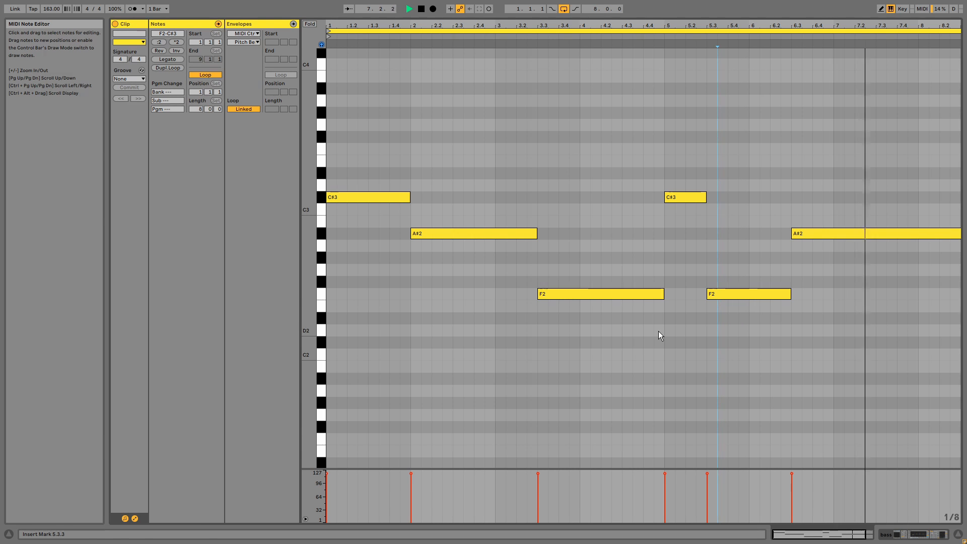
key("shift+Tab")
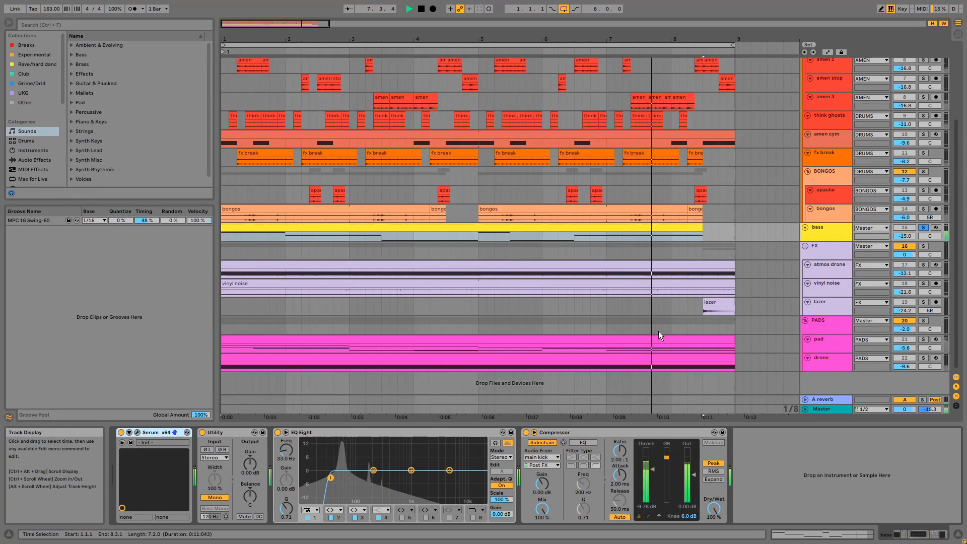
Step: Open the bass track's Serum synth, examine its oscillator and FX settings, and close it with playback stopped
left_click(139, 433)
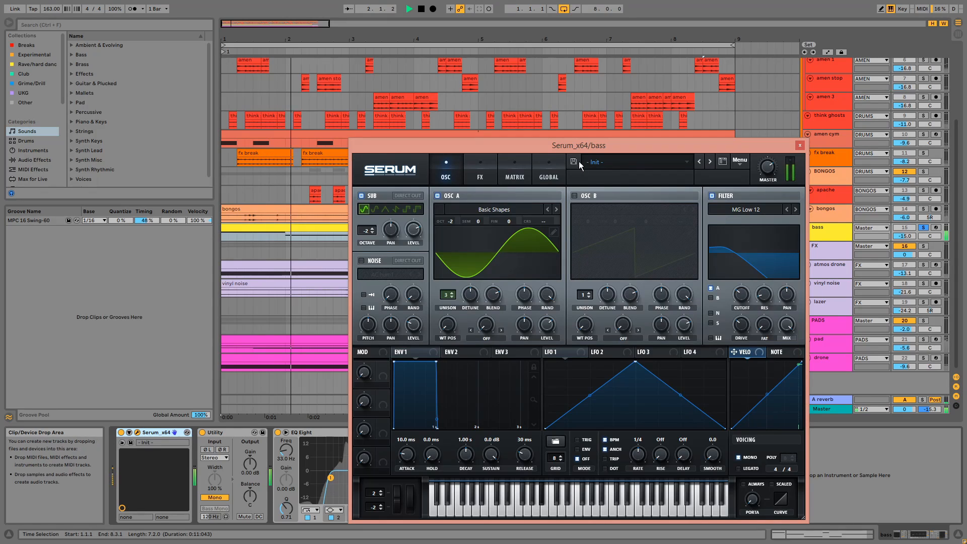
left_click_drag(573, 147, 536, 120)
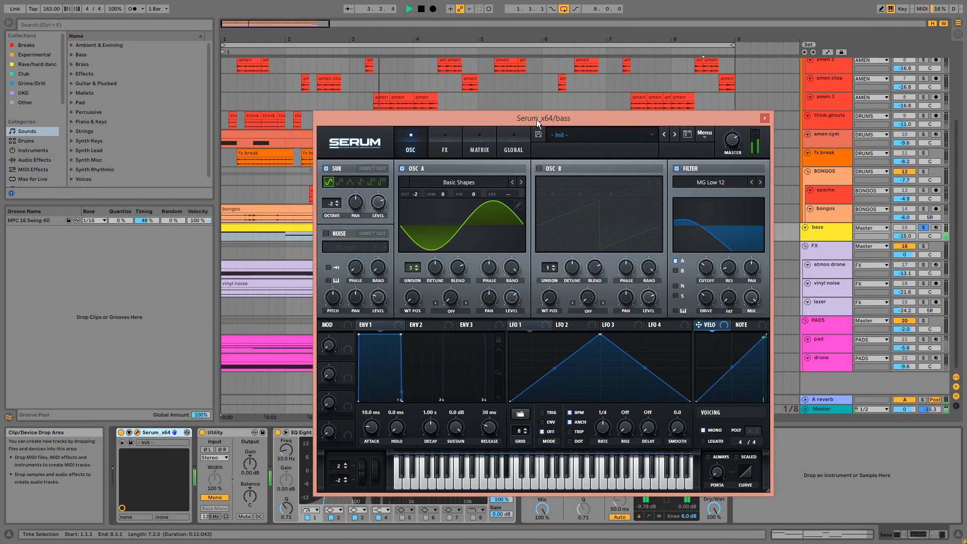
key("space")
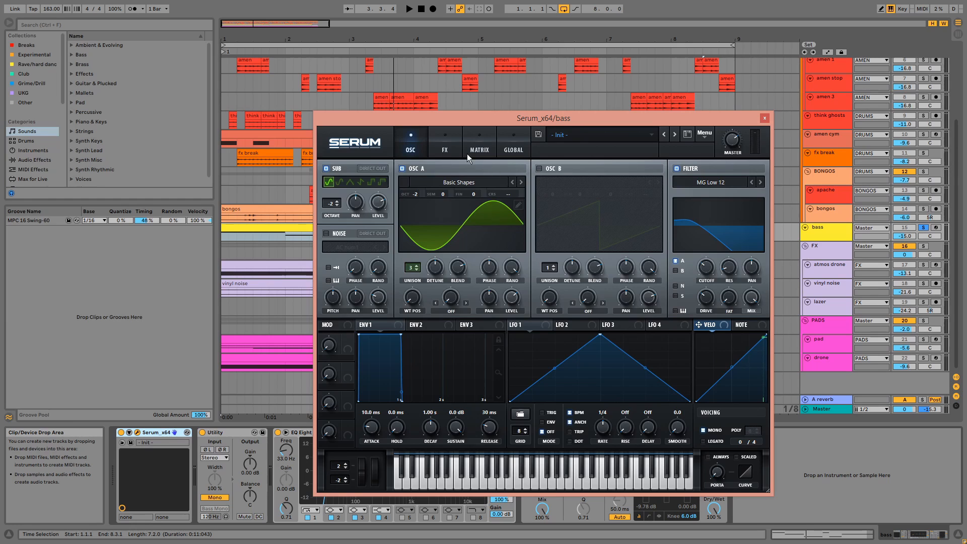
left_click(444, 150)
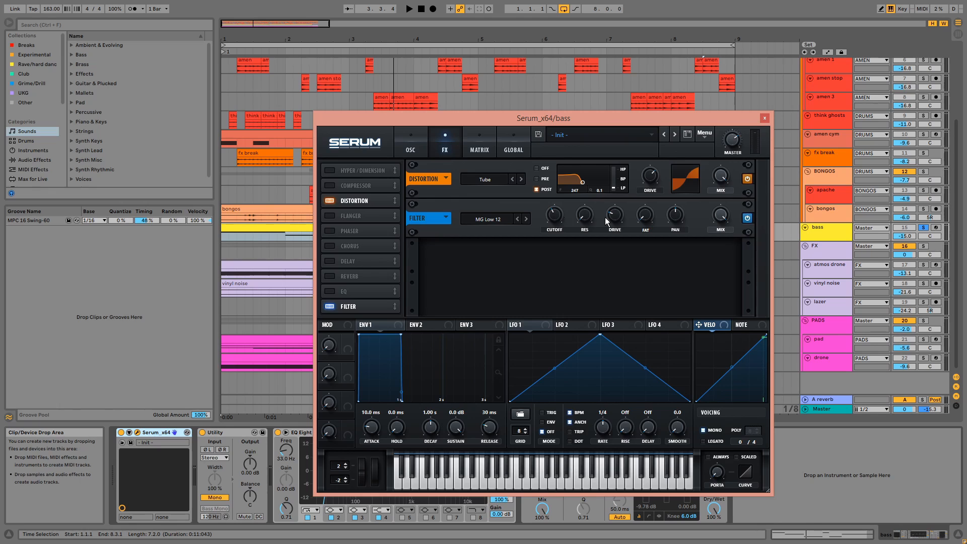
left_click(764, 119)
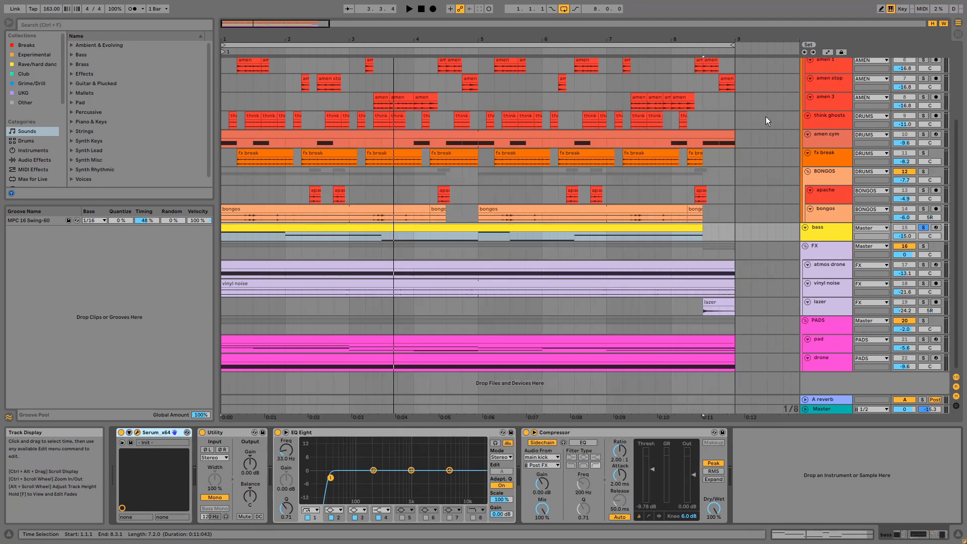
Step: Examine the Utility, EQ Eight and sidechained Compressor on the bass track
left_click(237, 435)
left_click(346, 435)
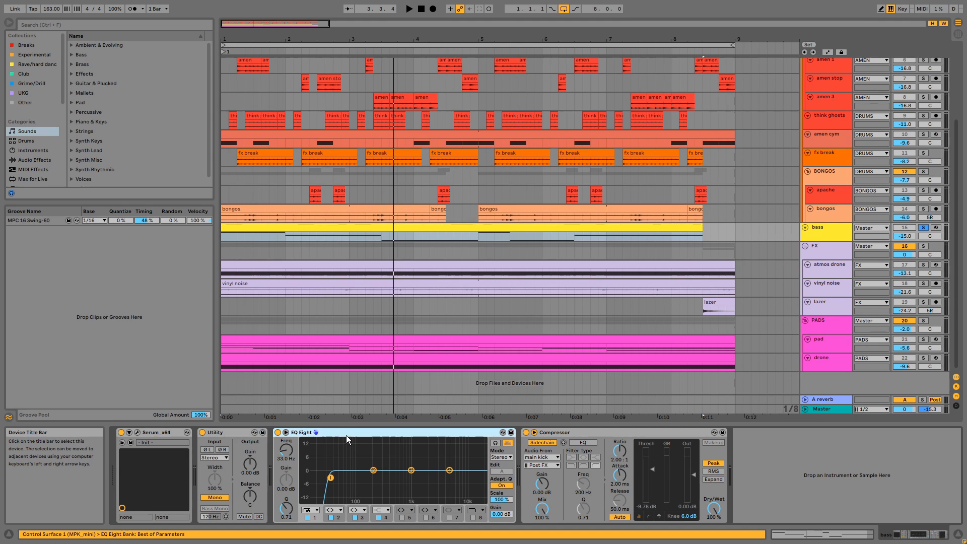
left_click(651, 433)
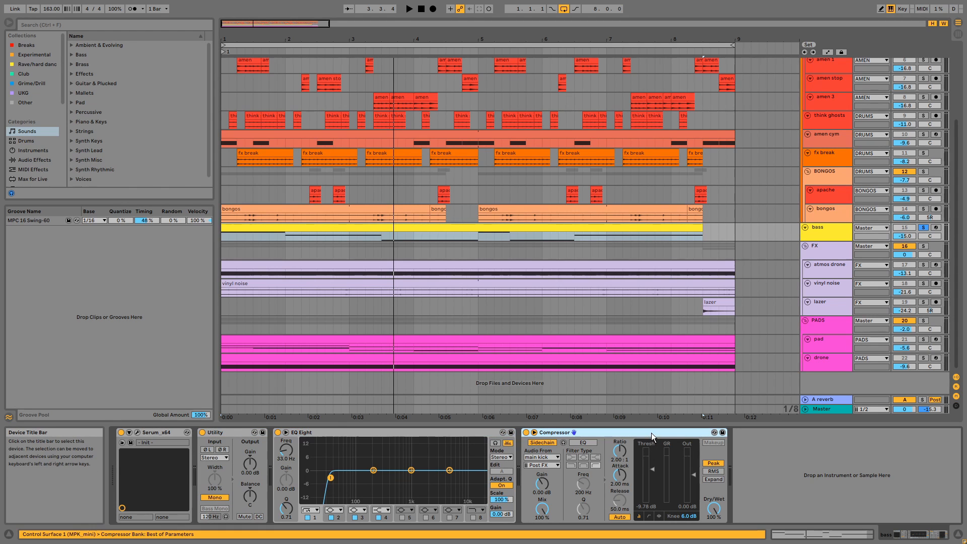
Step: Audition the bass in solo and within the full mix, and enlarge its track to show the send level
left_click(486, 224)
key("space")
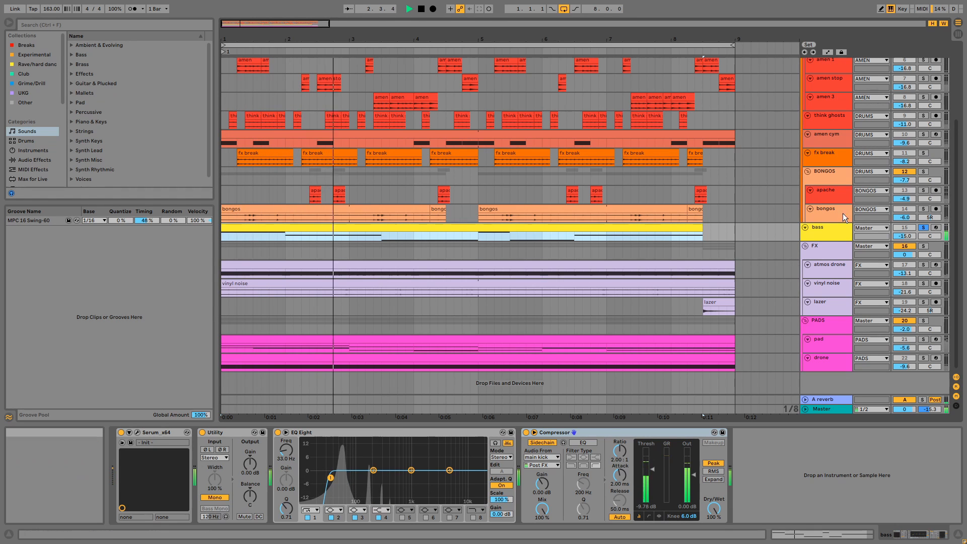
left_click(922, 227)
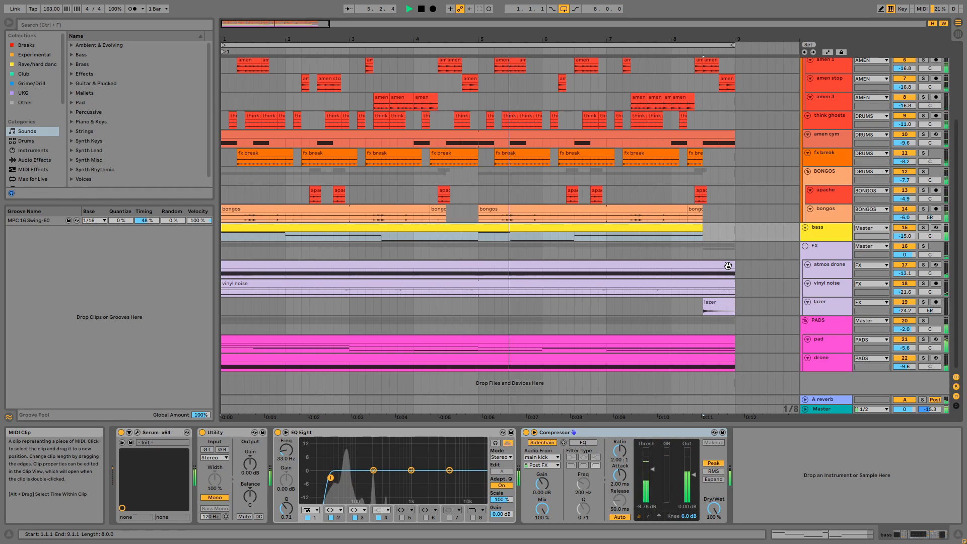
key("space")
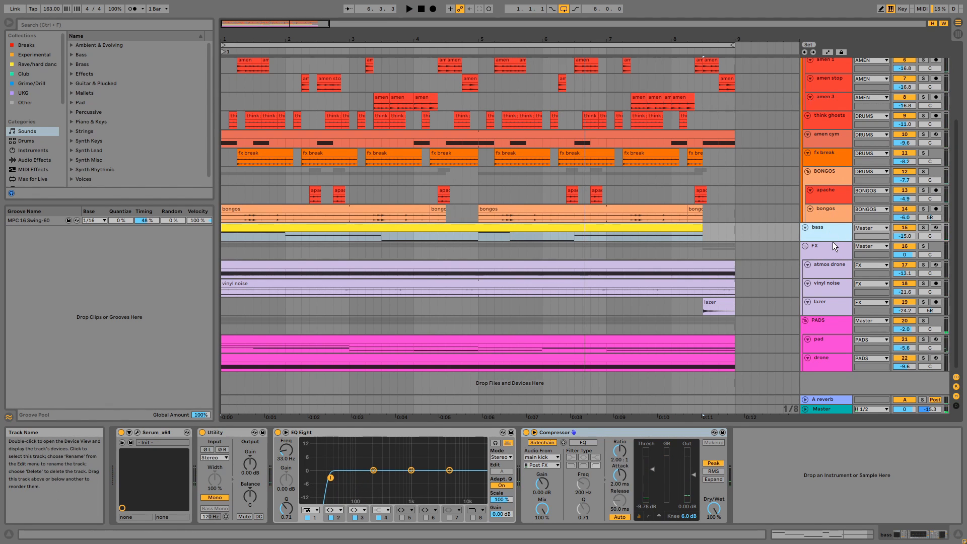
left_click_drag(831, 241, 830, 250)
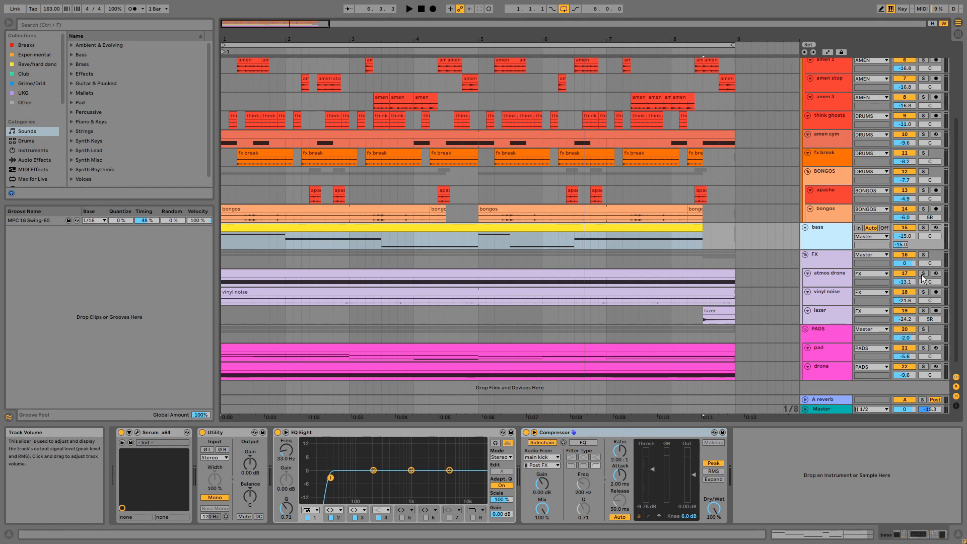
Step: Solo the atmos drone track, select its clip and play it from the start
left_click(923, 274)
left_click(719, 280)
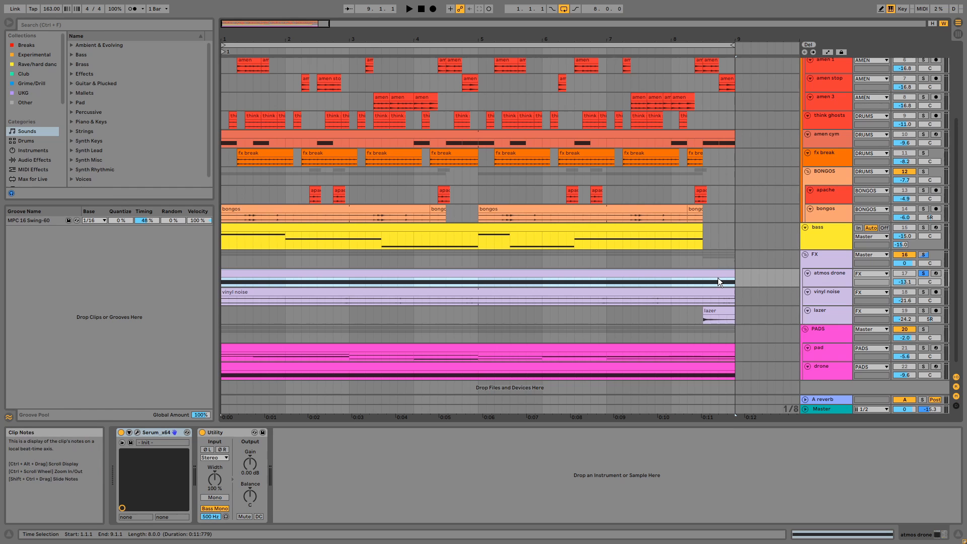
key("space")
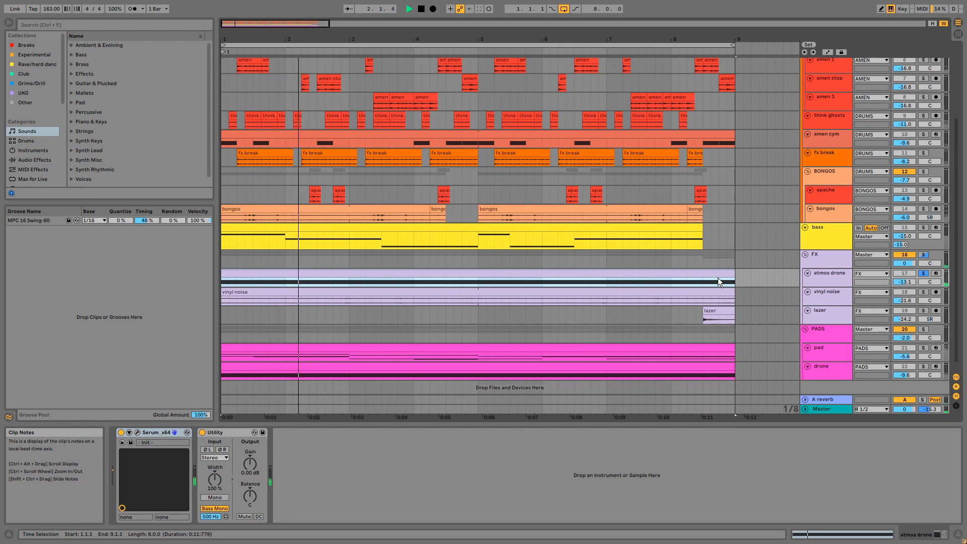
Step: Open the atmos drone track's Serum synth and examine its noise oscillator and distortion effect
left_click(137, 432)
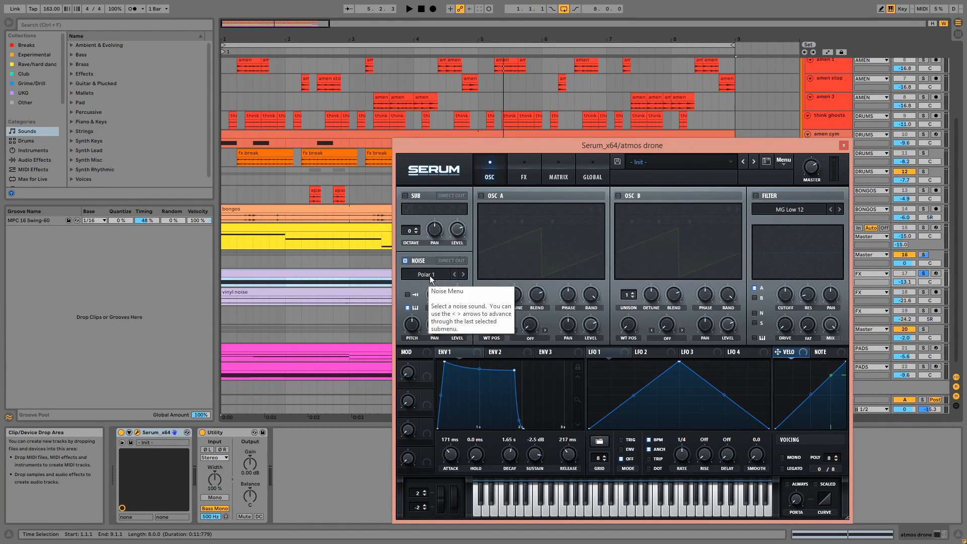
left_click(534, 173)
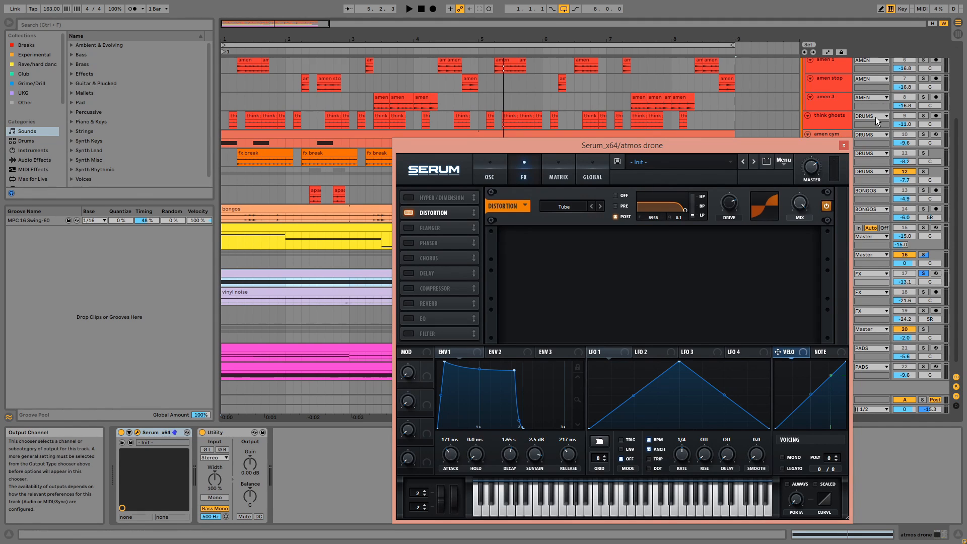
Step: Close the Serum window, then audition the vinyl noise track in solo and examine its Saturator and Erosion effects
left_click(844, 145)
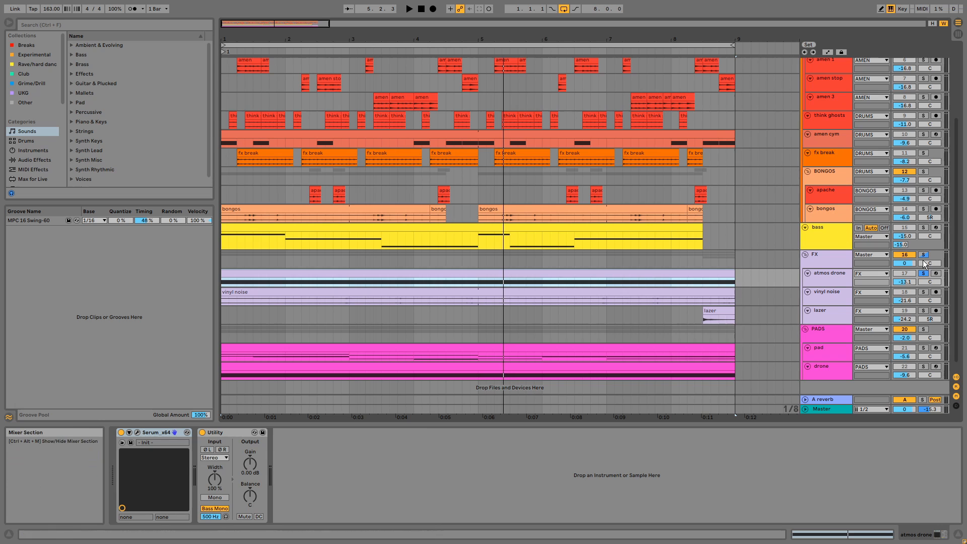
left_click(730, 292)
key("space")
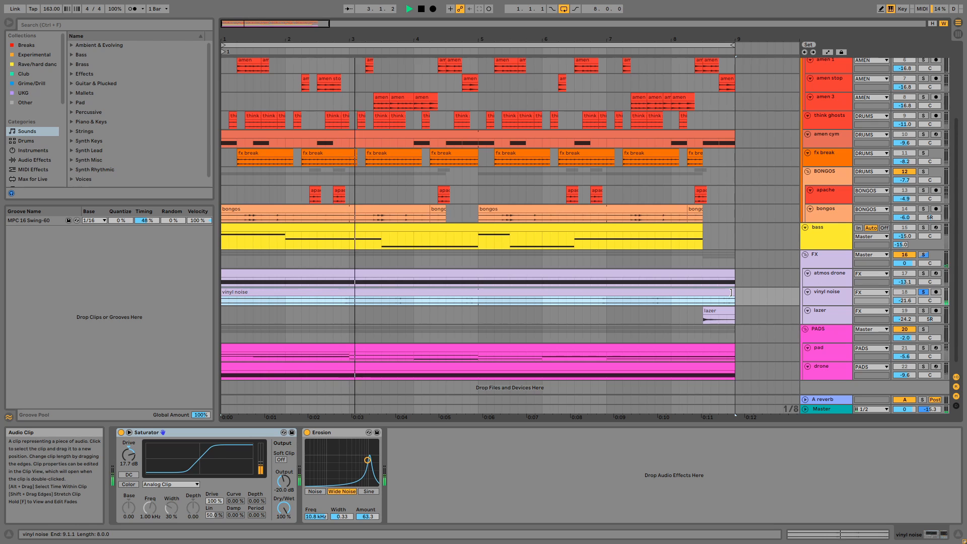
key("space")
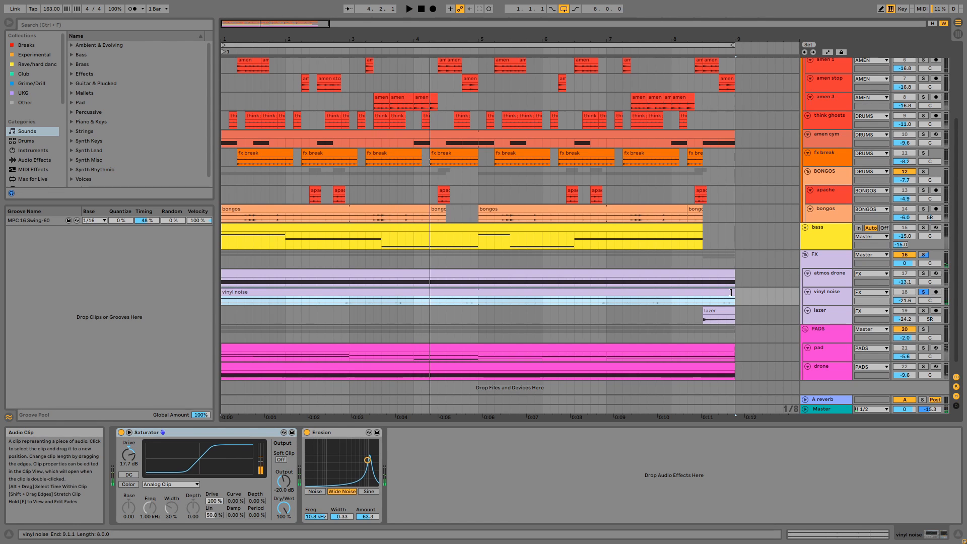
left_click(259, 432)
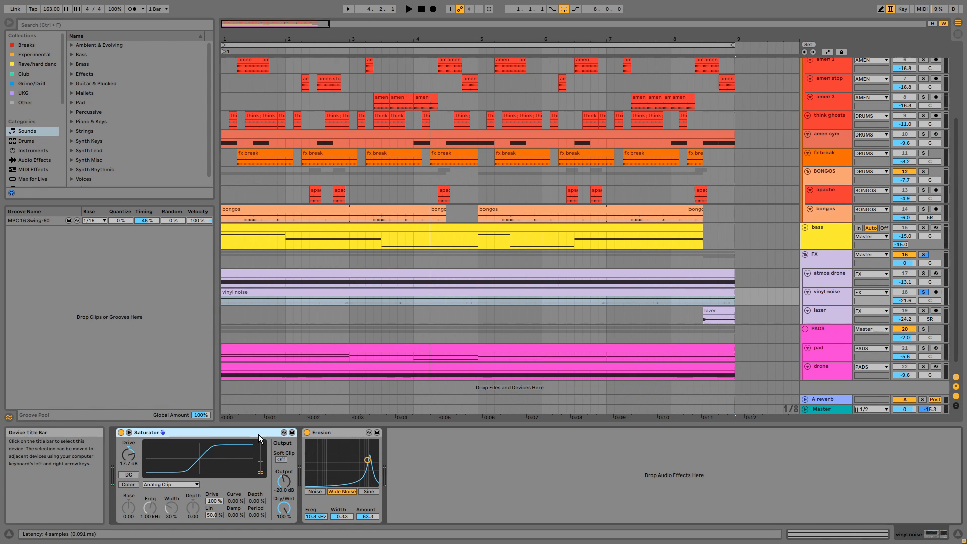
left_click(330, 433)
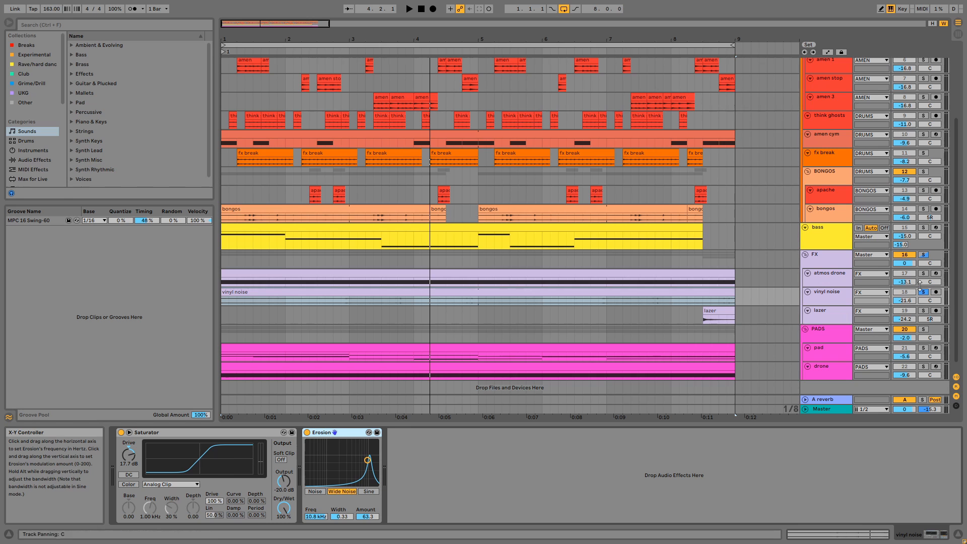
Step: Examine the Saturator and Echo on the lazer track and audition its clip in solo
left_click(842, 313)
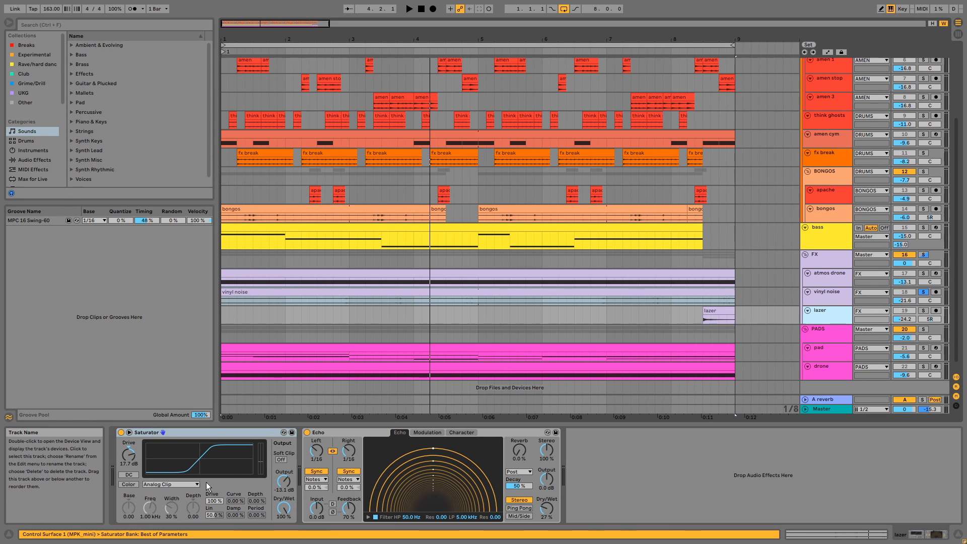
left_click(323, 434)
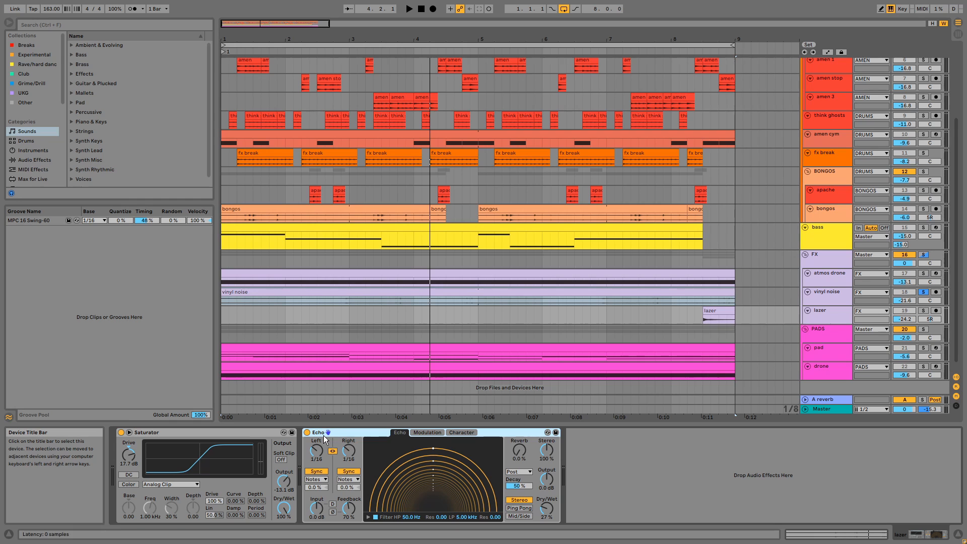
left_click(923, 310)
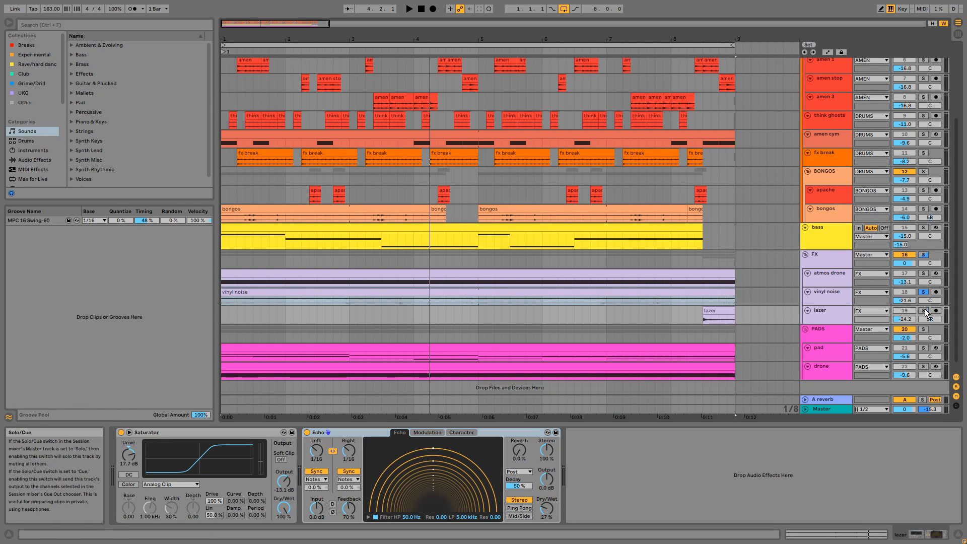
left_click(725, 312)
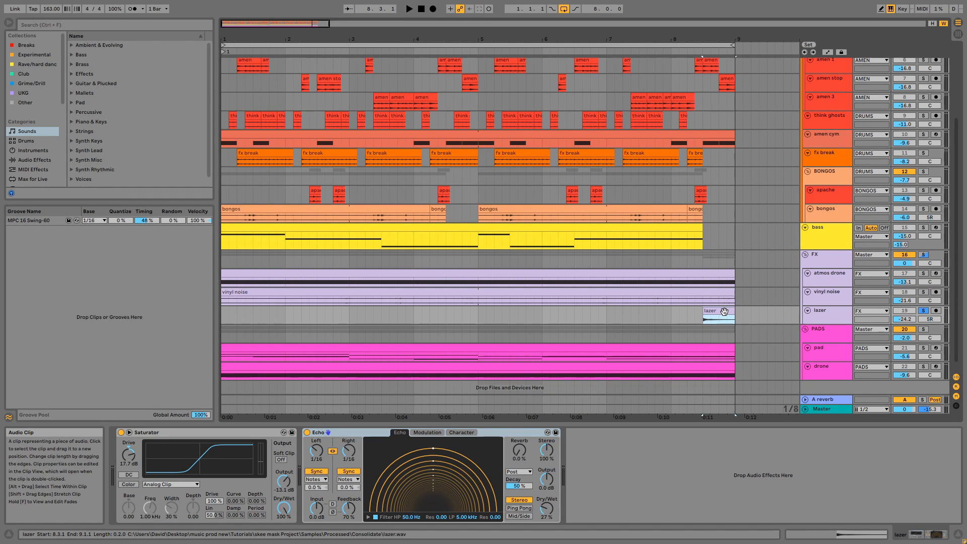
key("space")
Step: Examine the FX group's Auto Filter, EQ Eight and Chorus, and enlarge the group track to show its send level
left_click(838, 261)
left_click(285, 434)
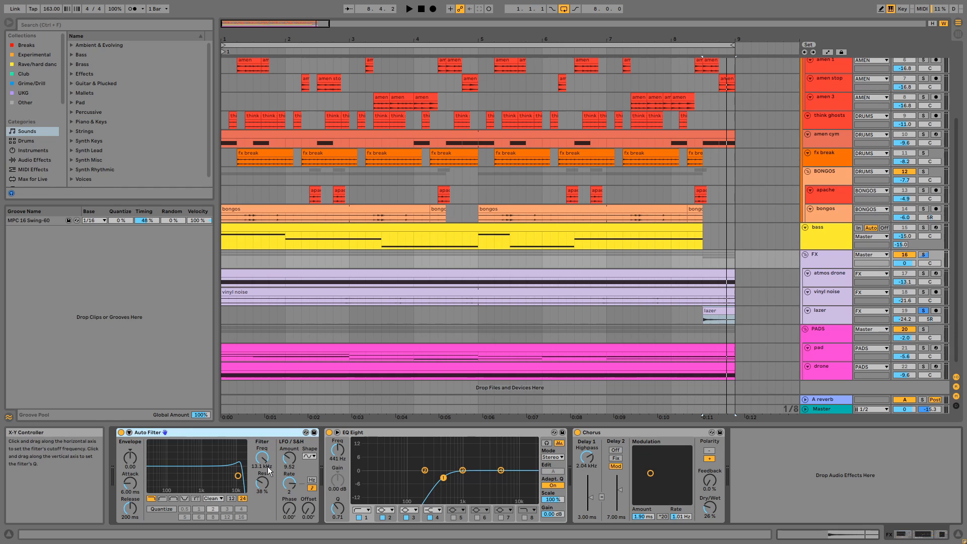
left_click(382, 433)
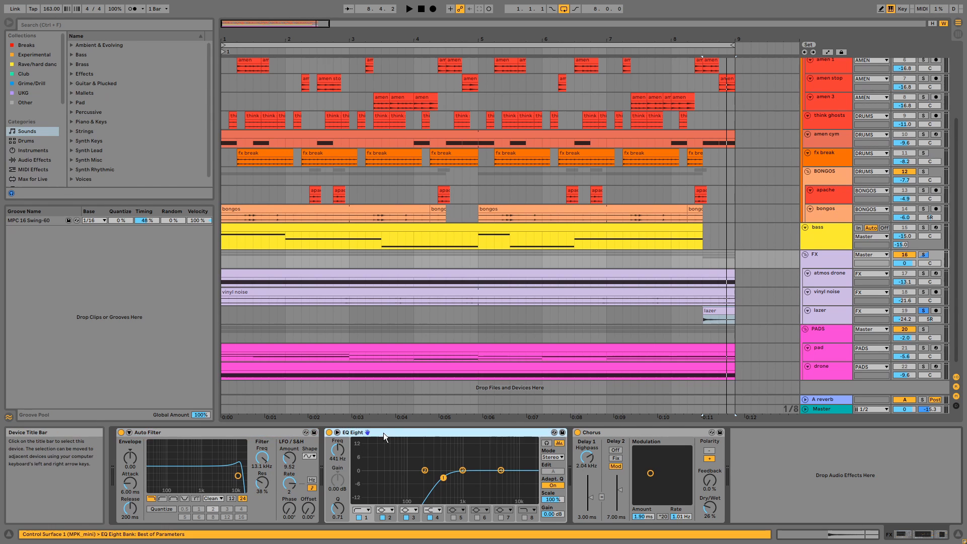
left_click(616, 432)
left_click(832, 264)
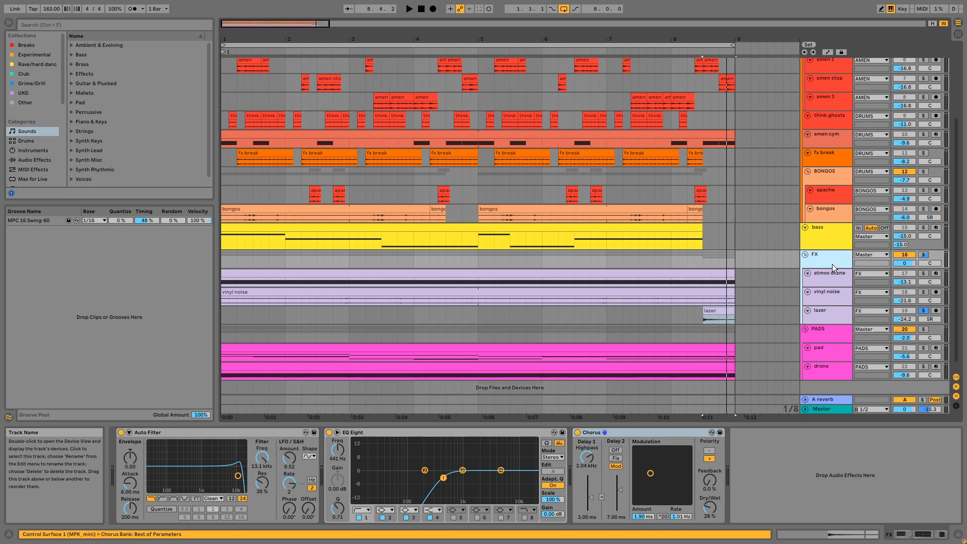
left_click_drag(827, 268, 831, 285)
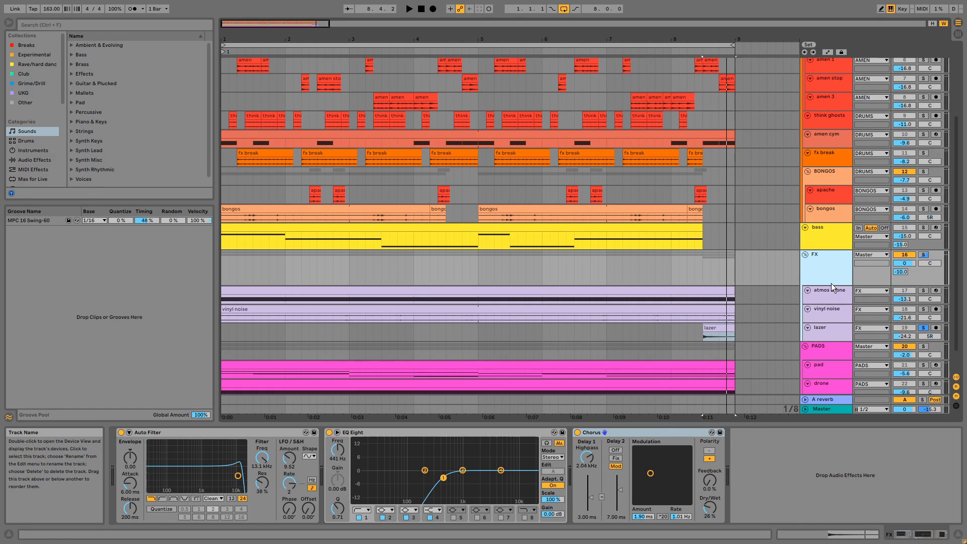
Step: Audition the PADS group in solo from the start and fit all track heights to the arrangement view
left_click(923, 346)
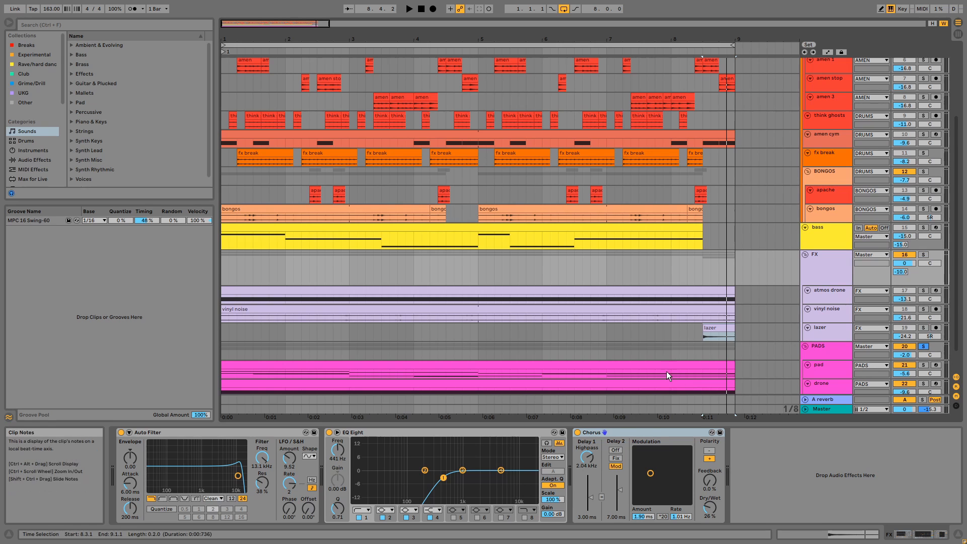
left_click(671, 366)
key("space")
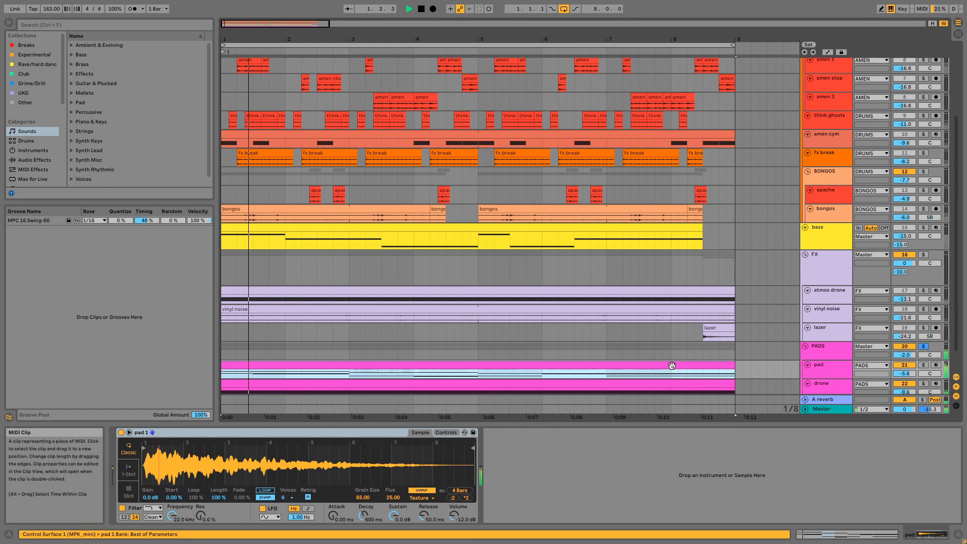
left_click(933, 23)
scroll(863, 160, "down", 2)
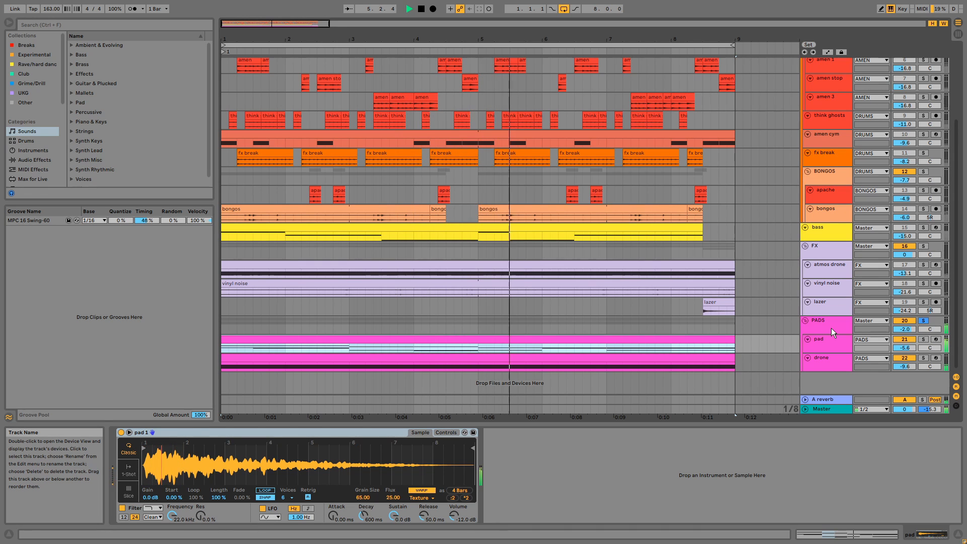
key("space")
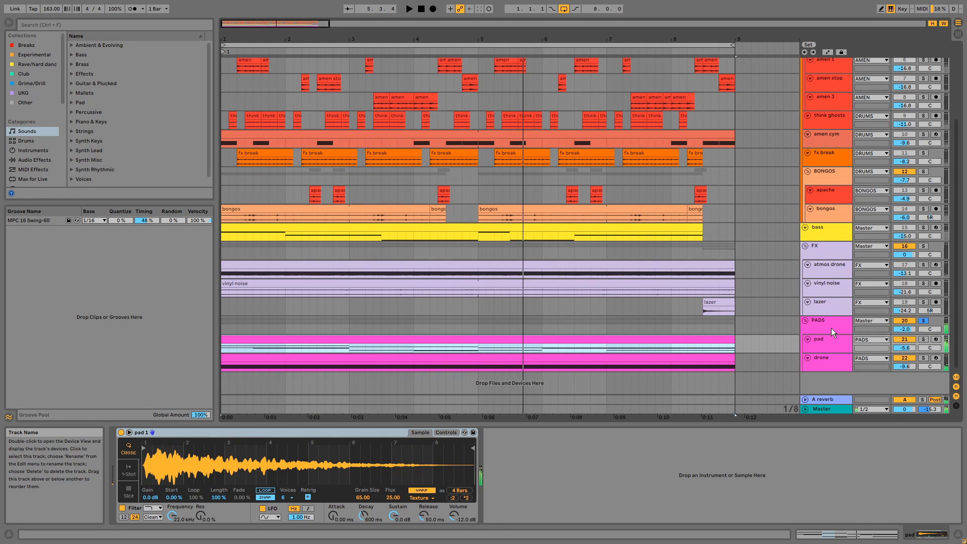
Step: Audition the pad track in solo and inspect the chord notes in its MIDI clip
left_click(923, 339)
key("space")
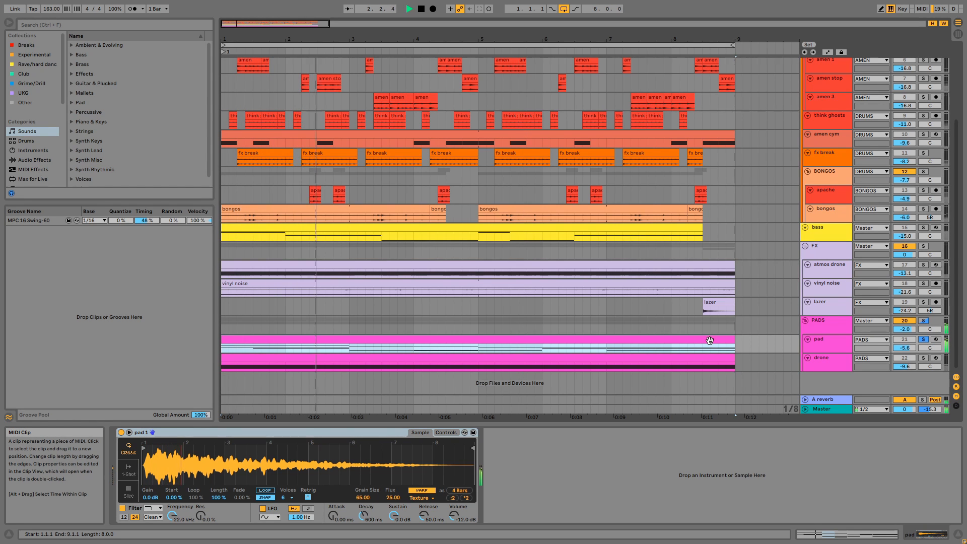
double_click(709, 340)
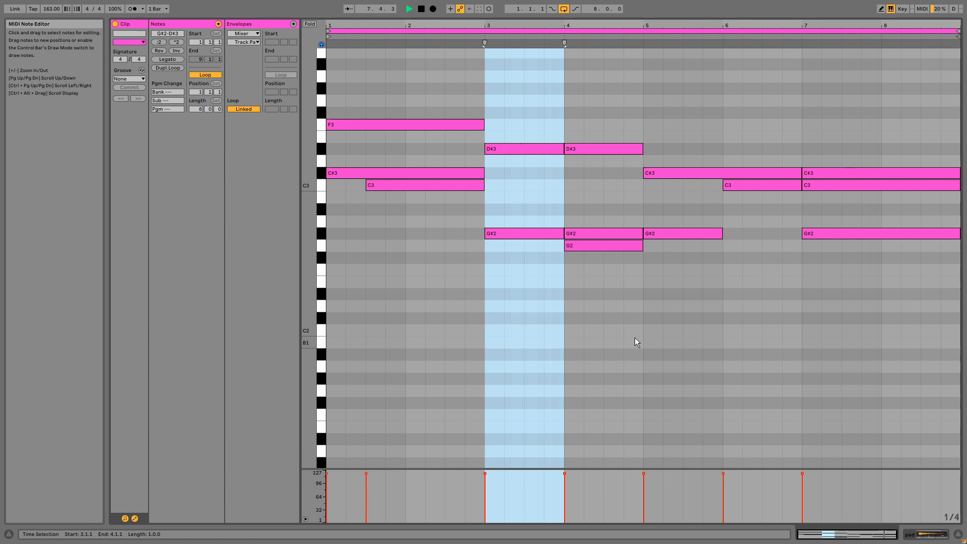
key("shift+Tab")
key("space")
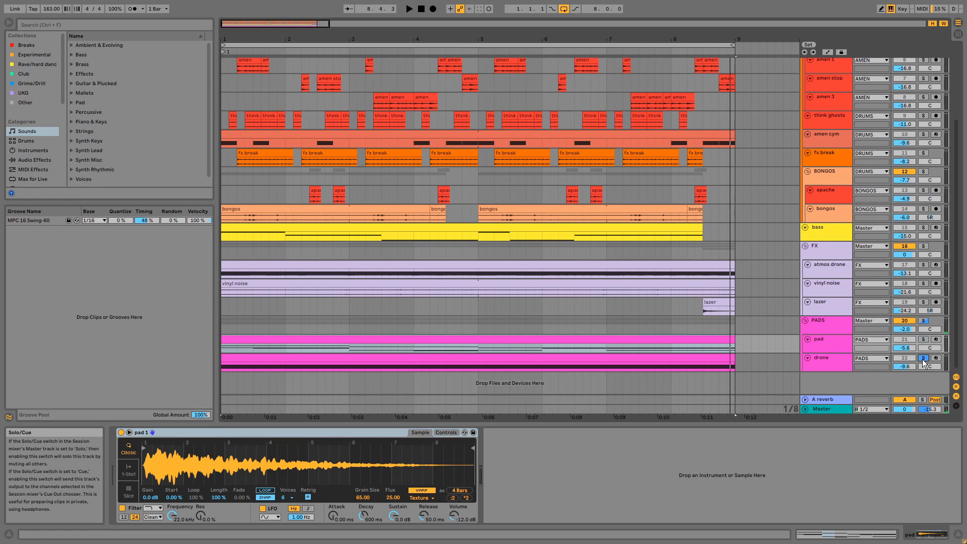
Step: Audition the drone track in solo and inspect the note in its MIDI clip
left_click(712, 358)
key("space")
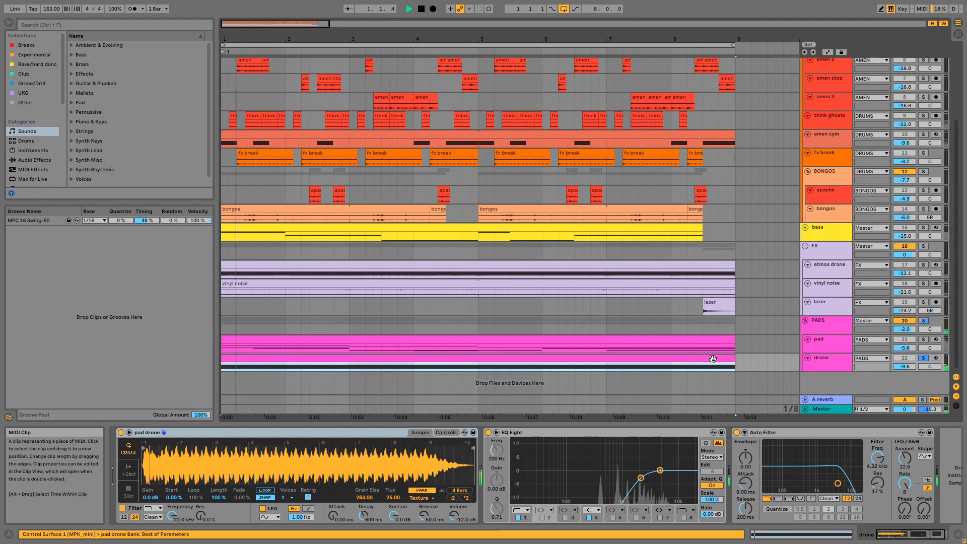
key("shift+Tab")
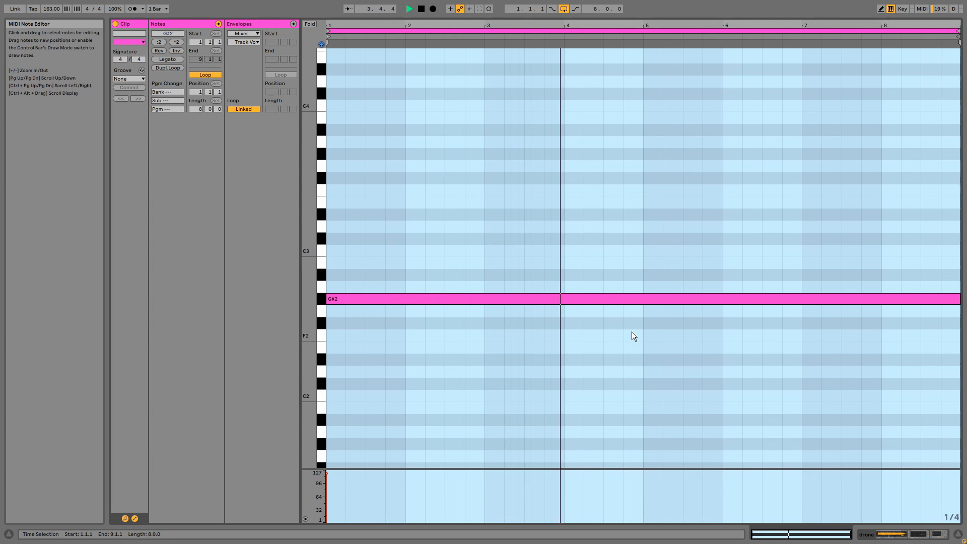
key("shift+Tab")
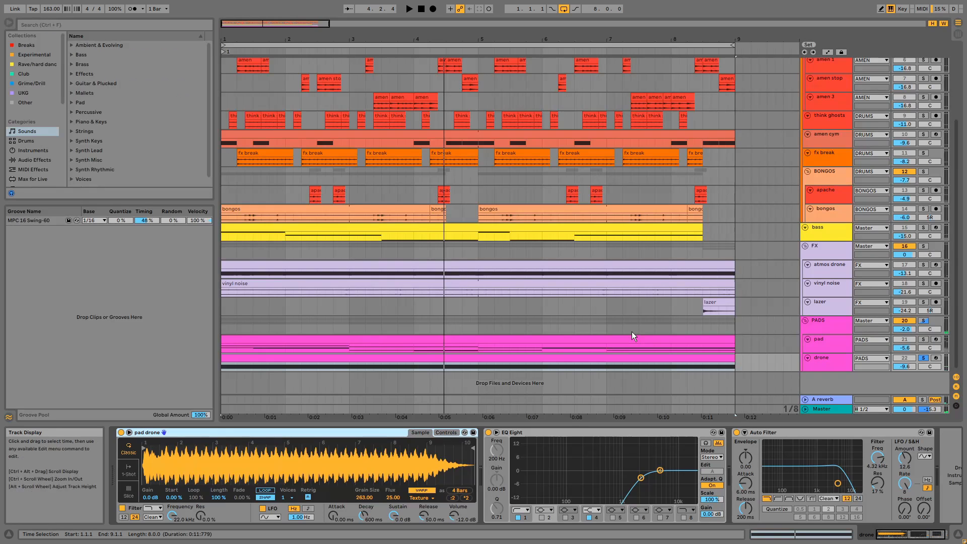
Step: Compare the drone with its EQ Eight bypassed and active during playback, and examine its Auto Filter
left_click(602, 432)
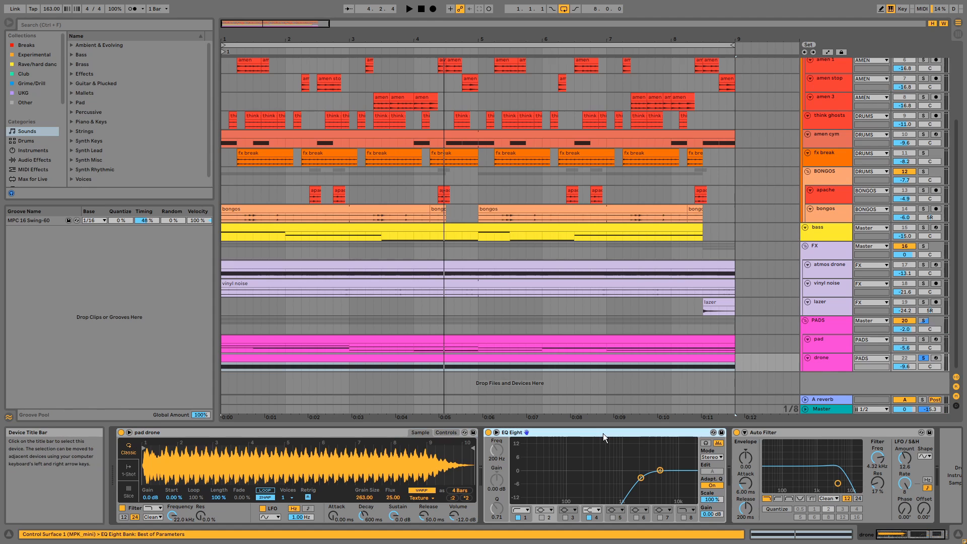
left_click(488, 432)
key("space")
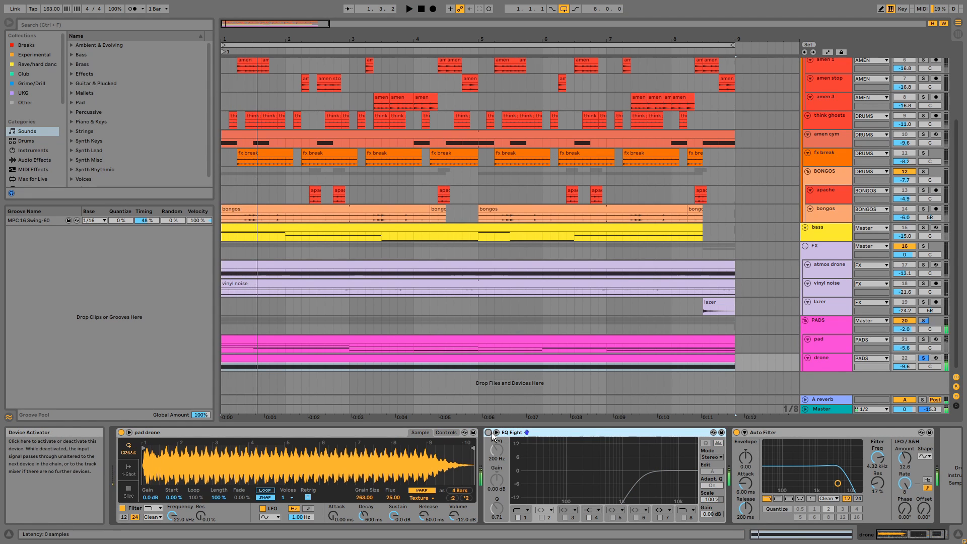
left_click(489, 432)
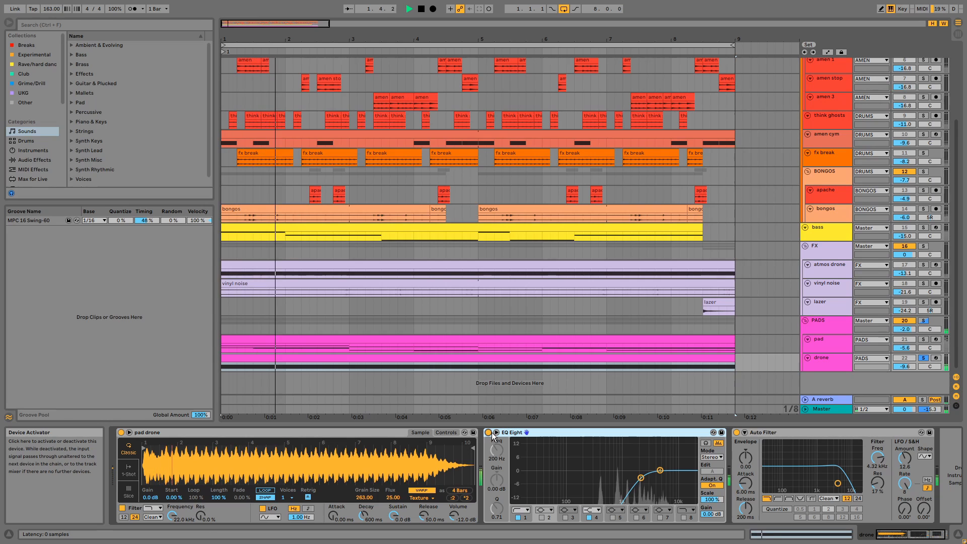
key("space")
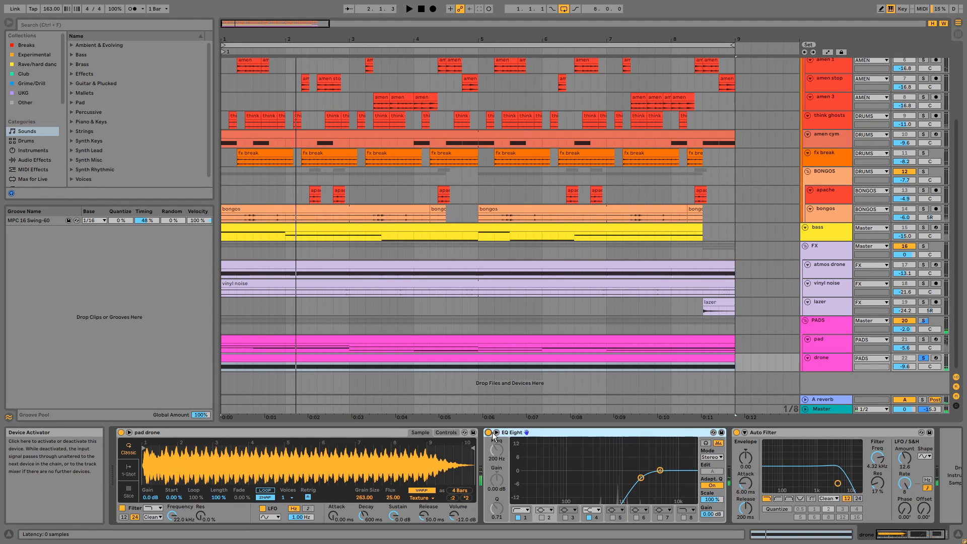
left_click(781, 435)
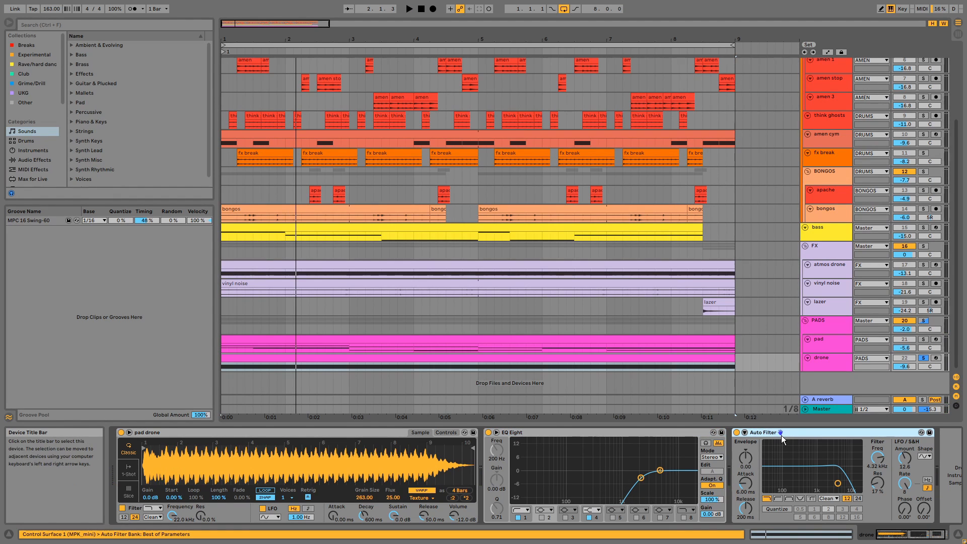
Step: Solo the PADS group and compare its sound with the Large Space Chorus reverb bypassed and active
left_click(840, 327)
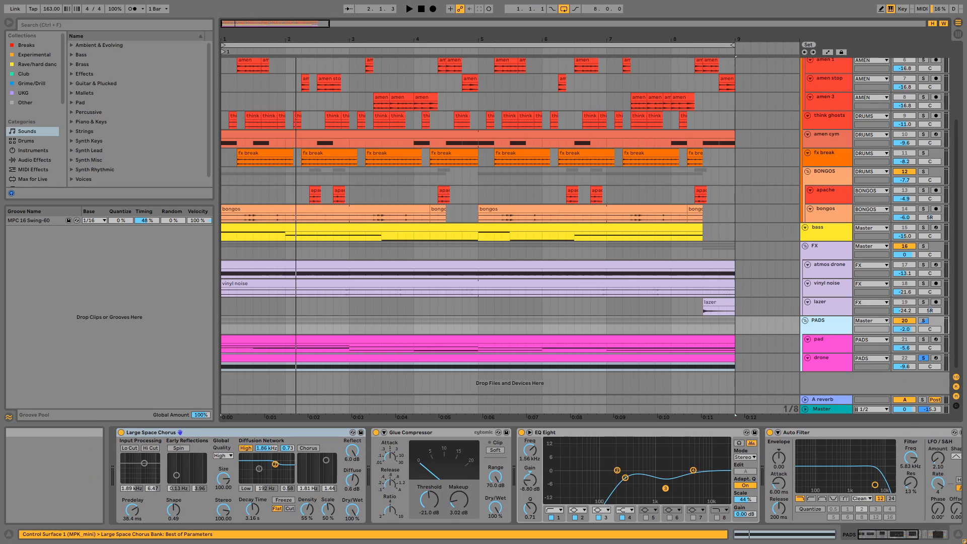
left_click(249, 432)
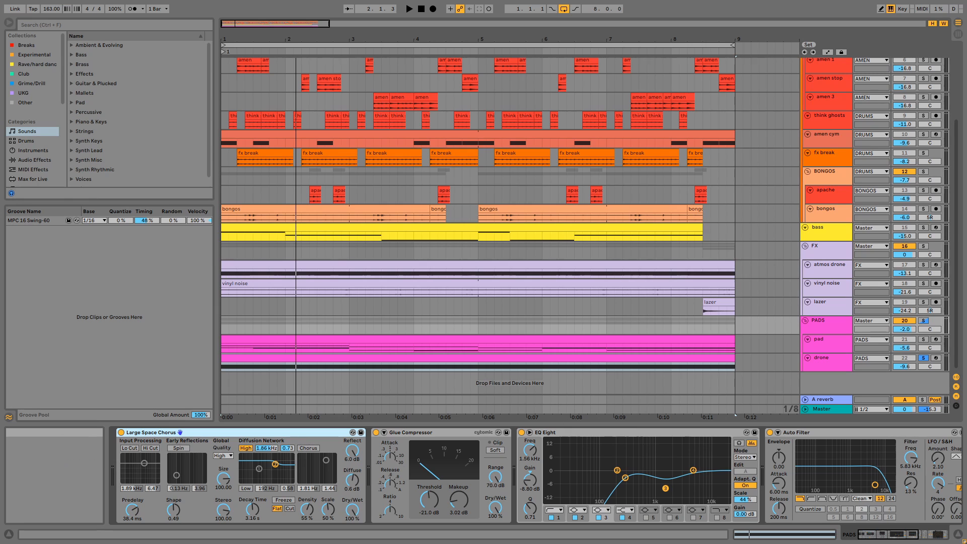
left_click(923, 322)
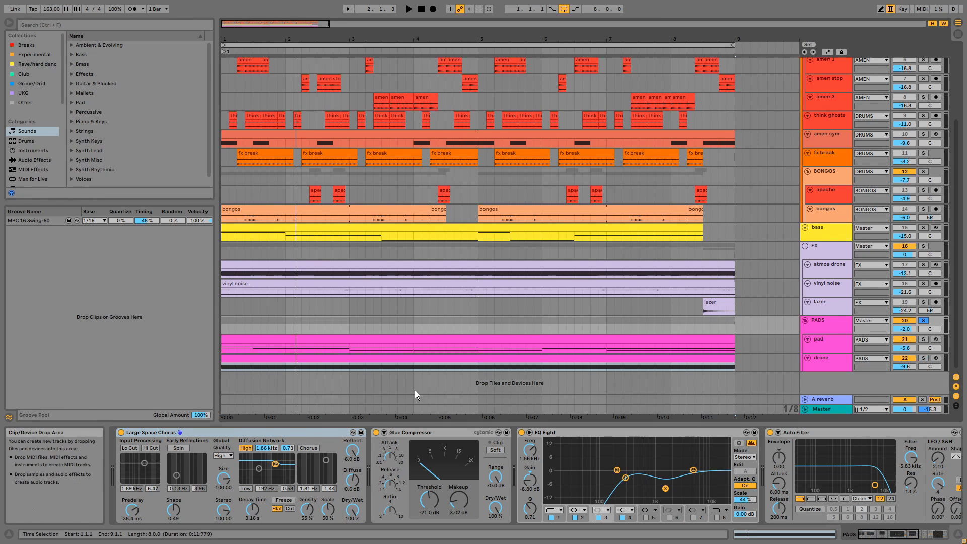
key("space")
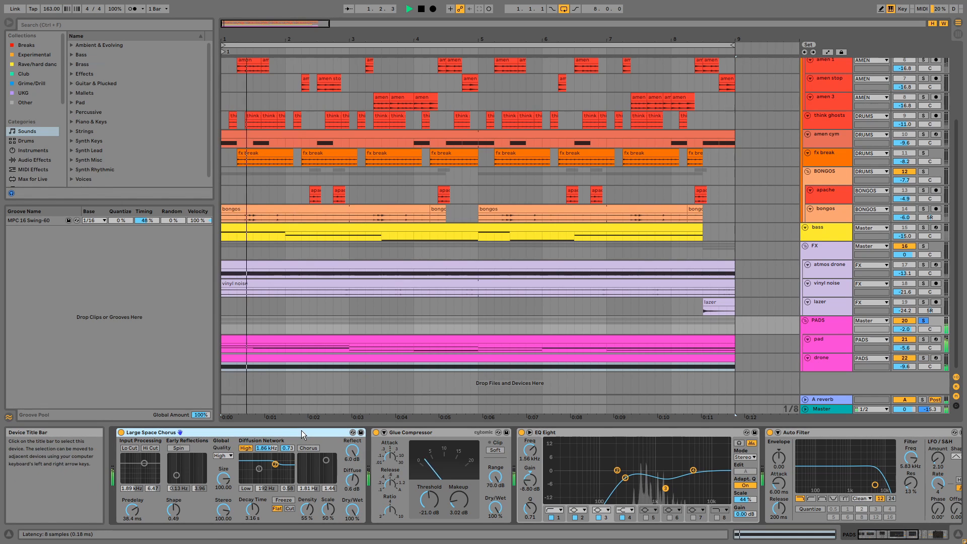
left_click(121, 431)
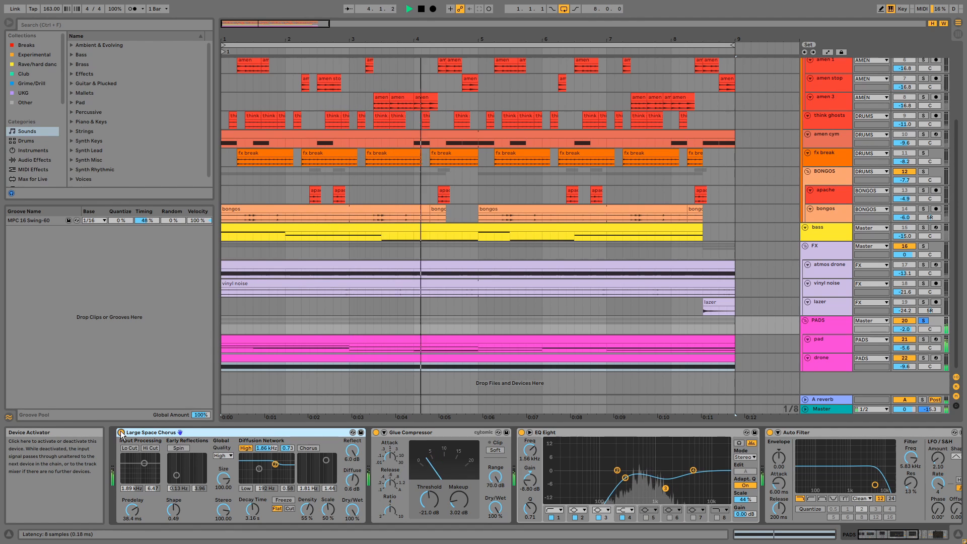
left_click(121, 432)
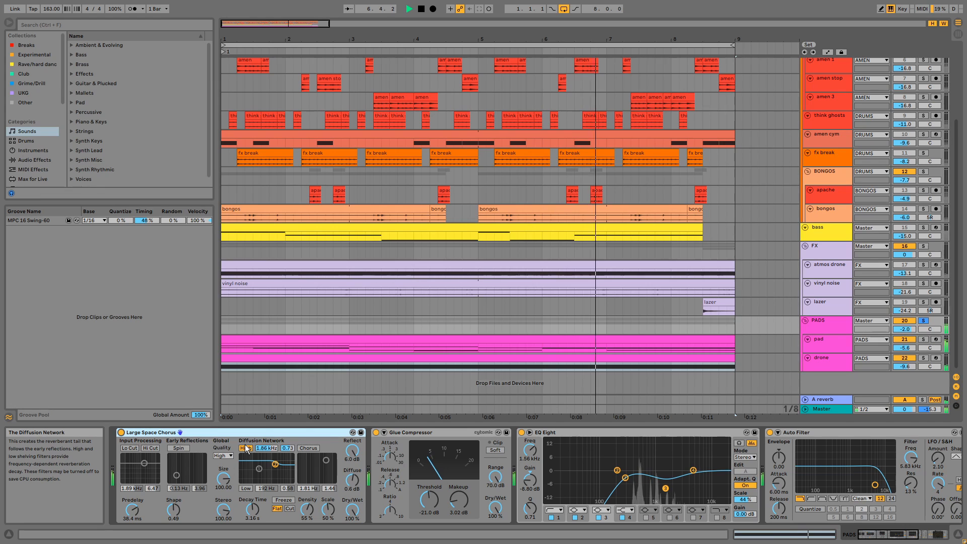
Step: Examine the PADS group's Glue Compressor, EQ Eight, Auto Filter, Utility and Echo, and expand the group track to check its reverb send
left_click(426, 435)
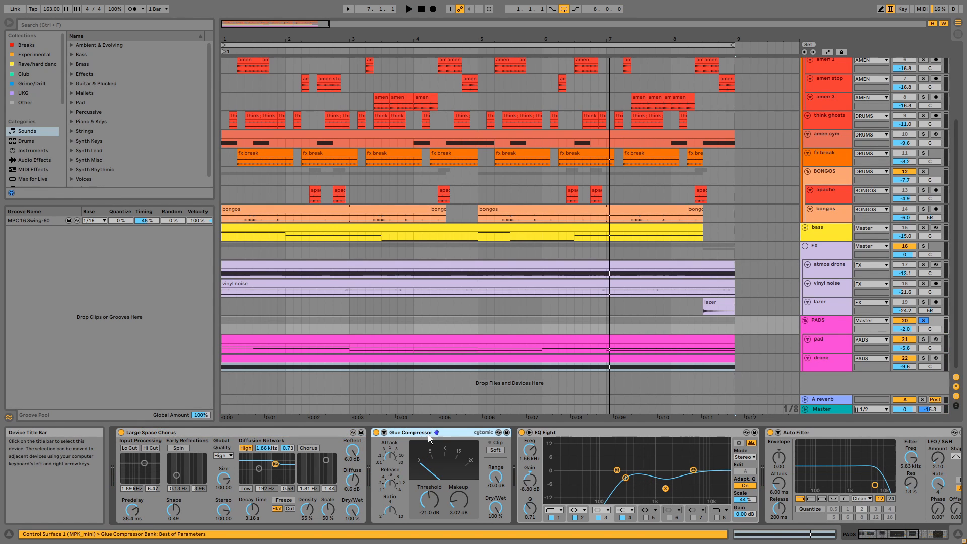
left_click(590, 434)
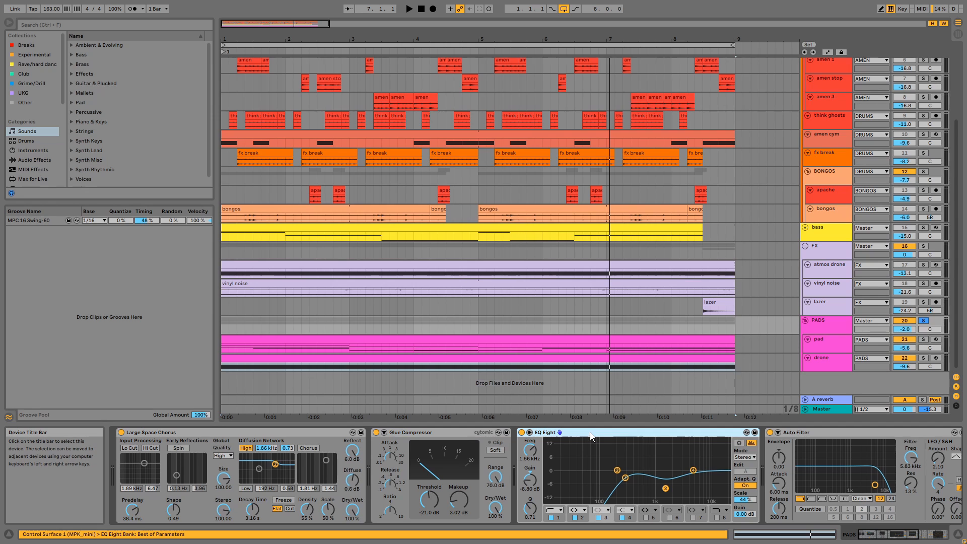
left_click(799, 431)
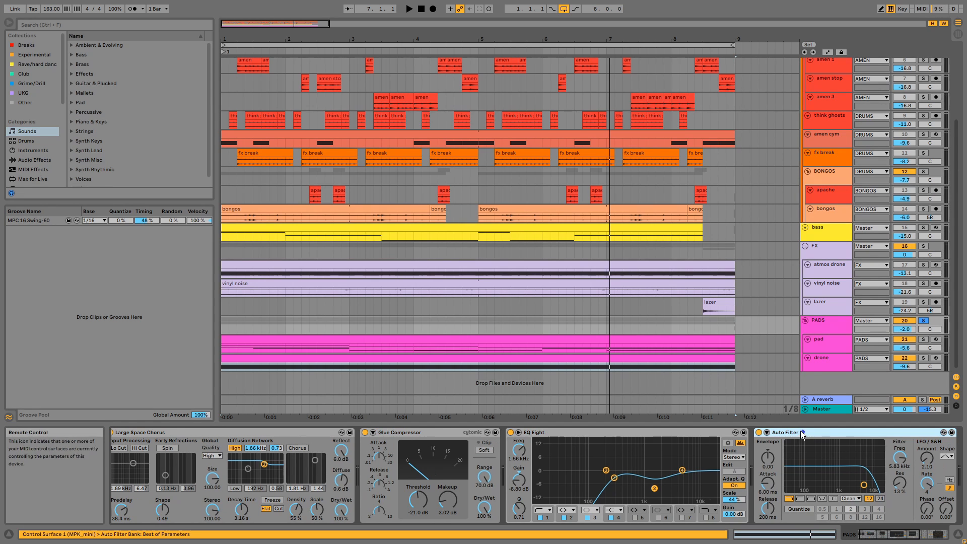
left_click_drag(868, 533, 924, 533)
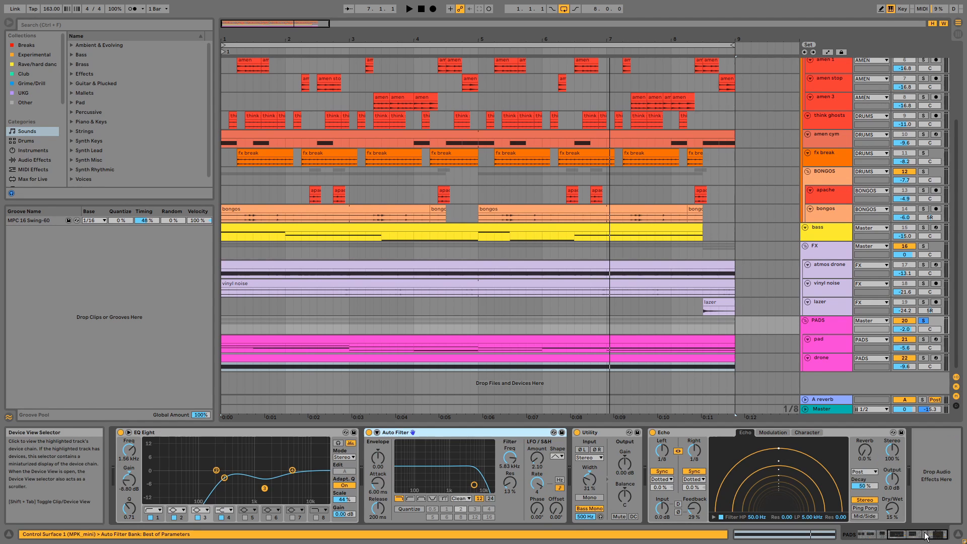
left_click(597, 431)
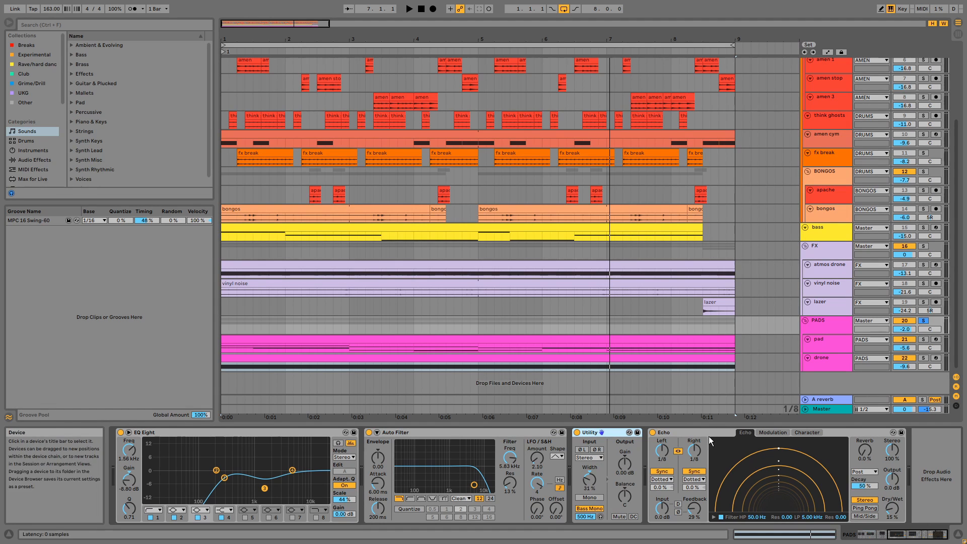
left_click(723, 430)
left_click(837, 329)
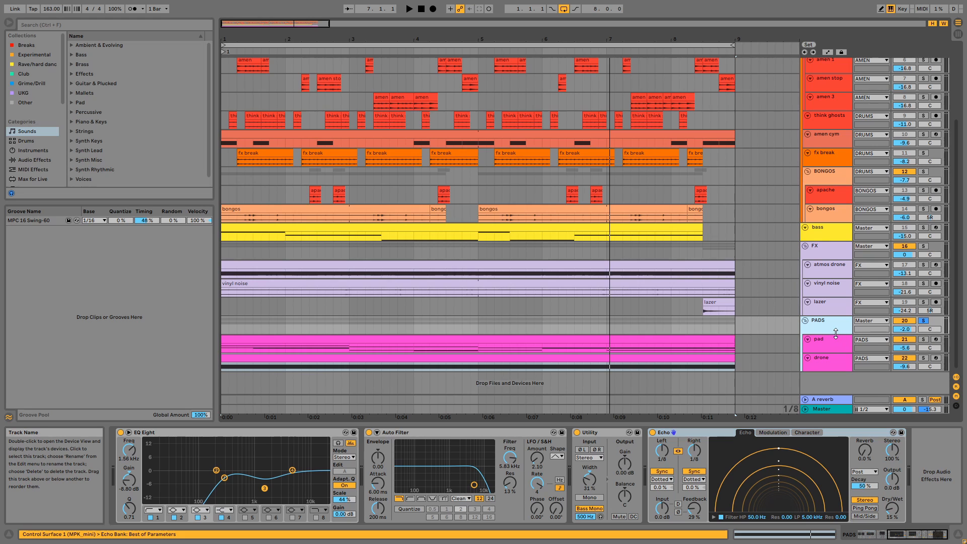
left_click_drag(886, 334, 887, 343)
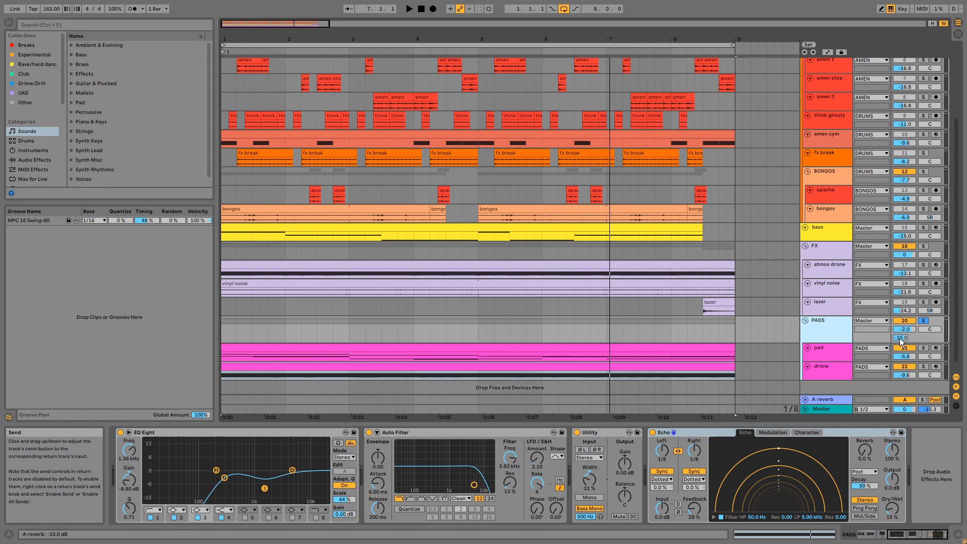
Step: Review the chord notes in the pad track's MIDI clip and audition the soloed PADS group from the beginning
double_click(603, 348)
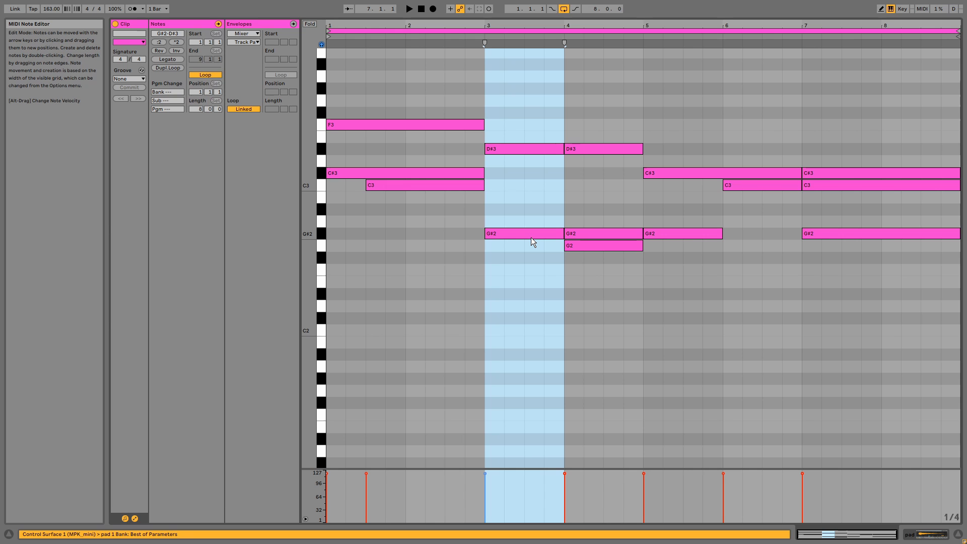
key("space")
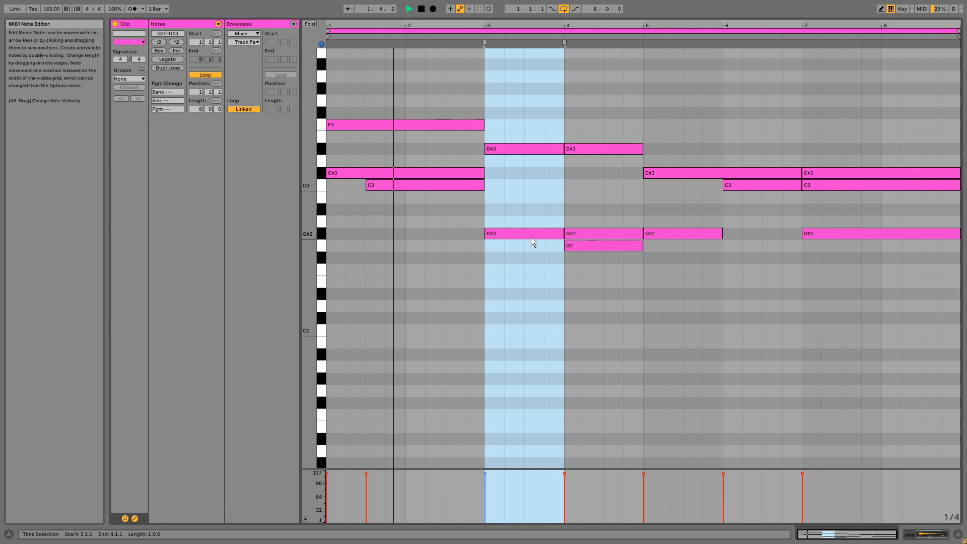
key("shift+Tab")
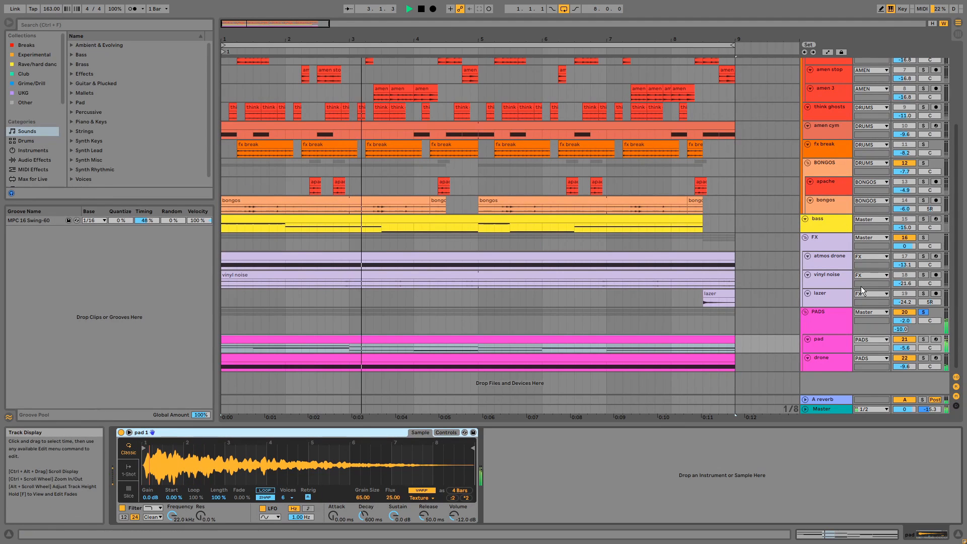
key("space")
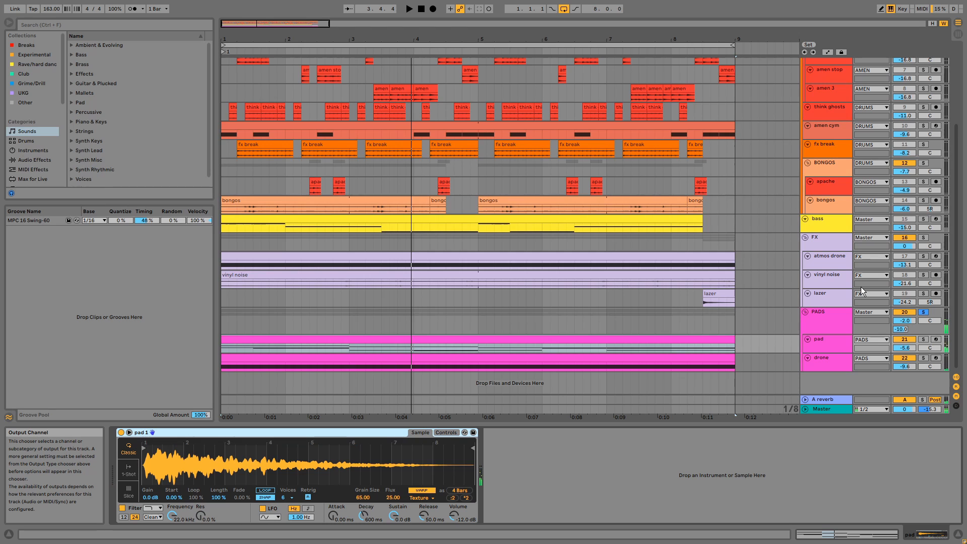